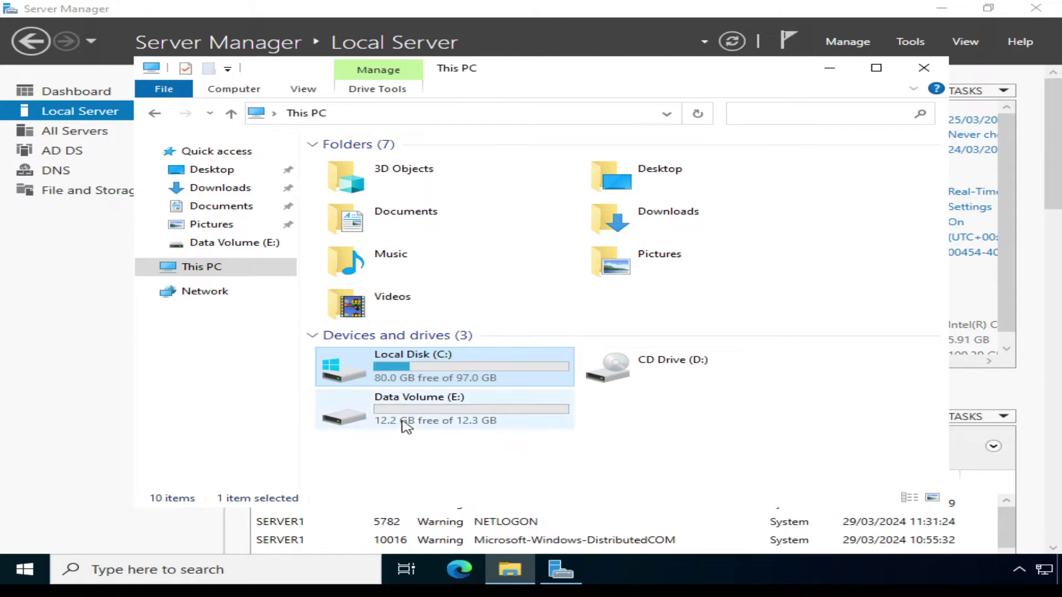
Create a folder named Courses at the root of Data Volume (E:)
double_click(401, 412)
right_click(425, 211)
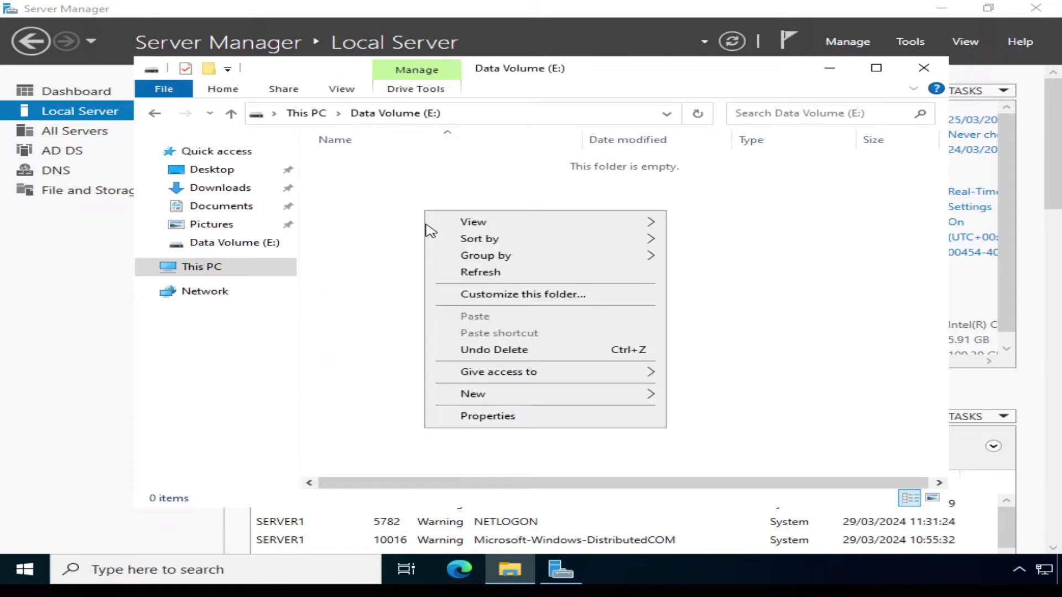
mouse_move(592, 394)
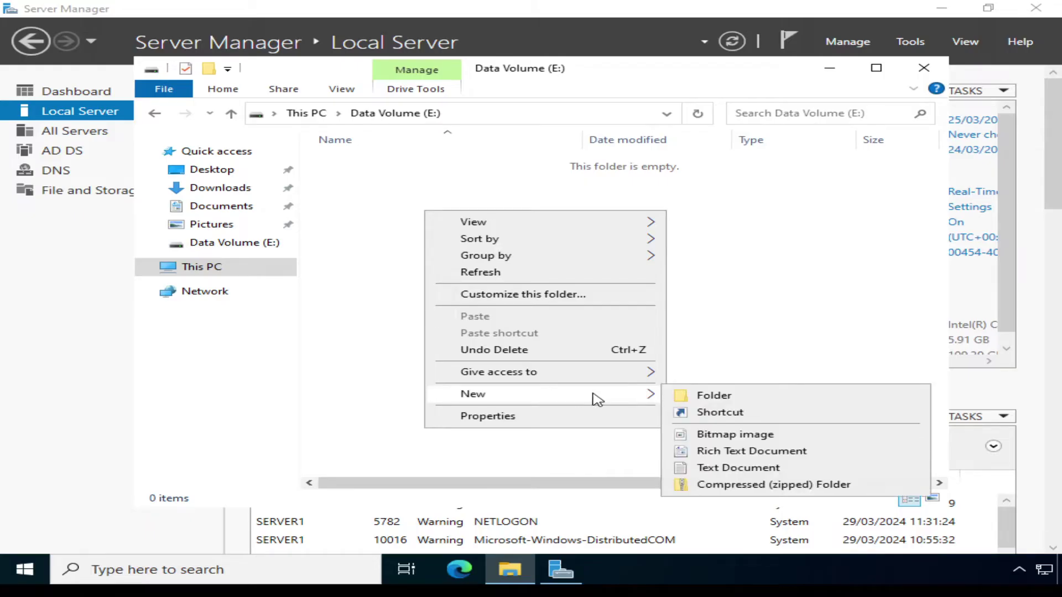
left_click(692, 397)
type("Courses")
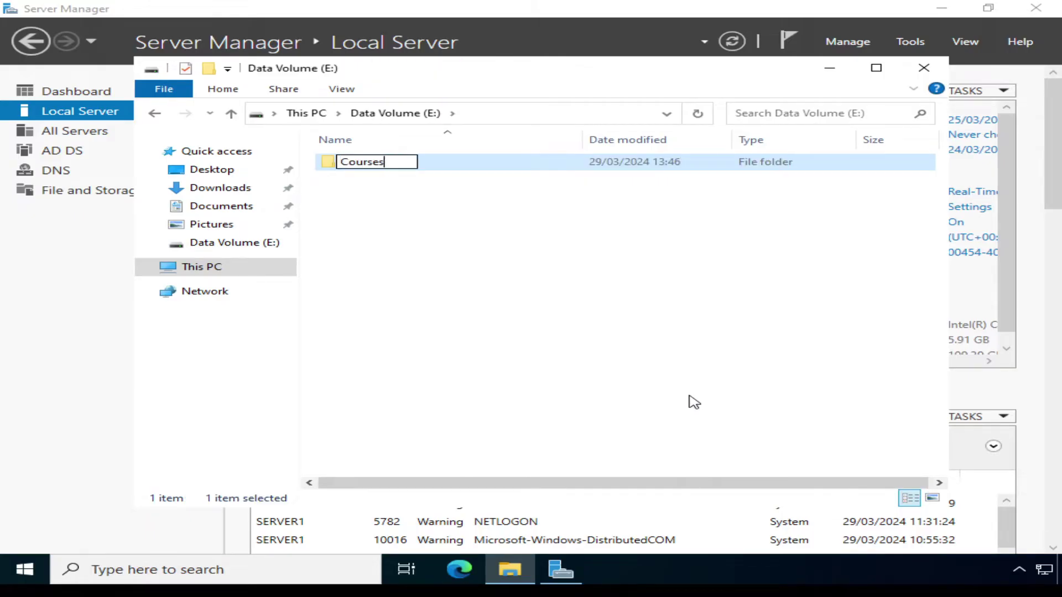
key("Return")
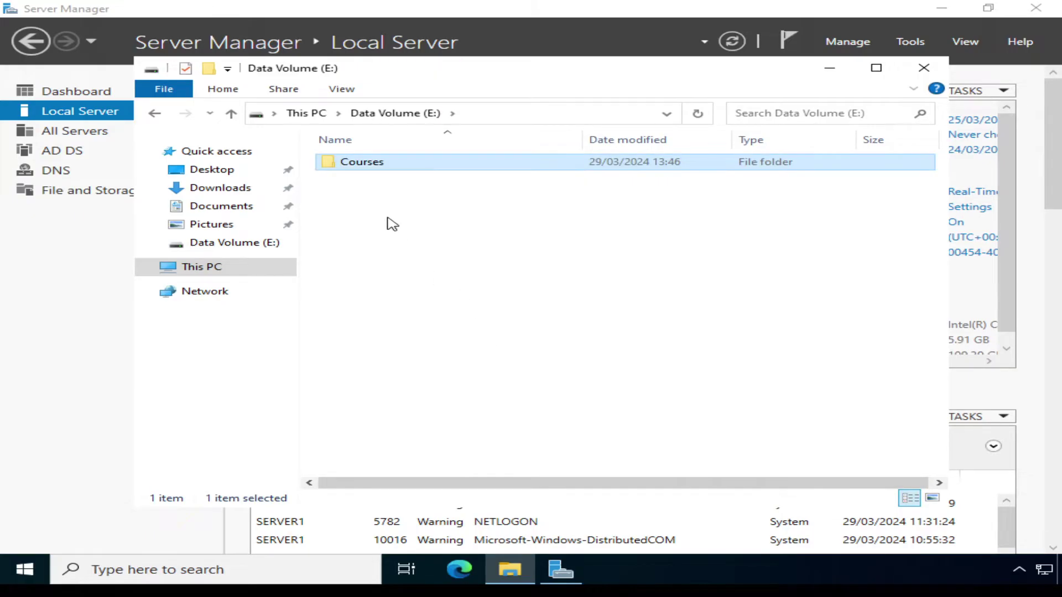
Create a subfolder named Windows Server 2022 inside the Courses folder
double_click(365, 165)
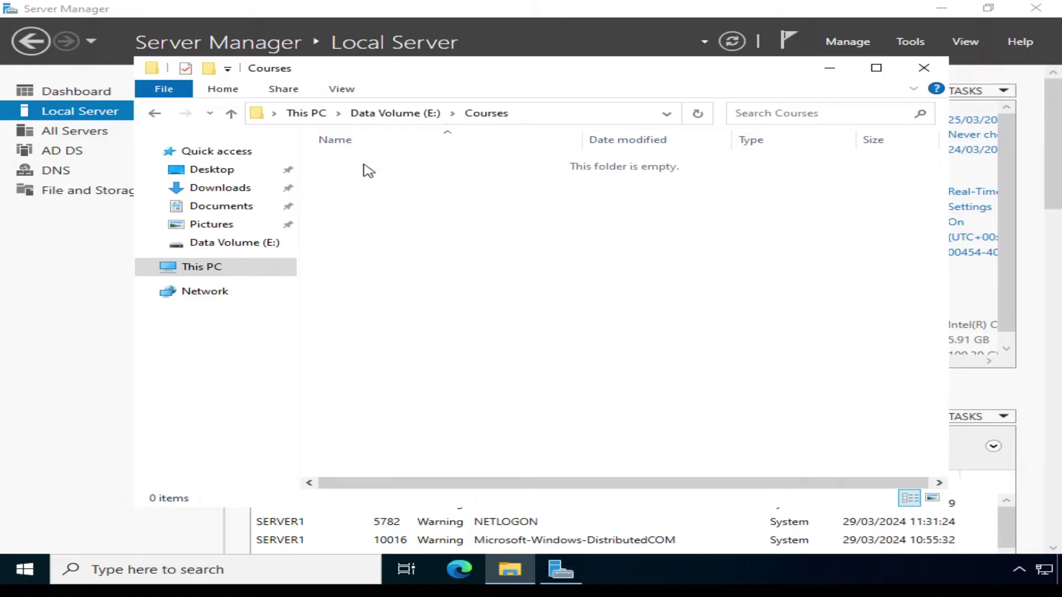
right_click(410, 202)
mouse_move(564, 390)
left_click(690, 386)
type("Windows ")
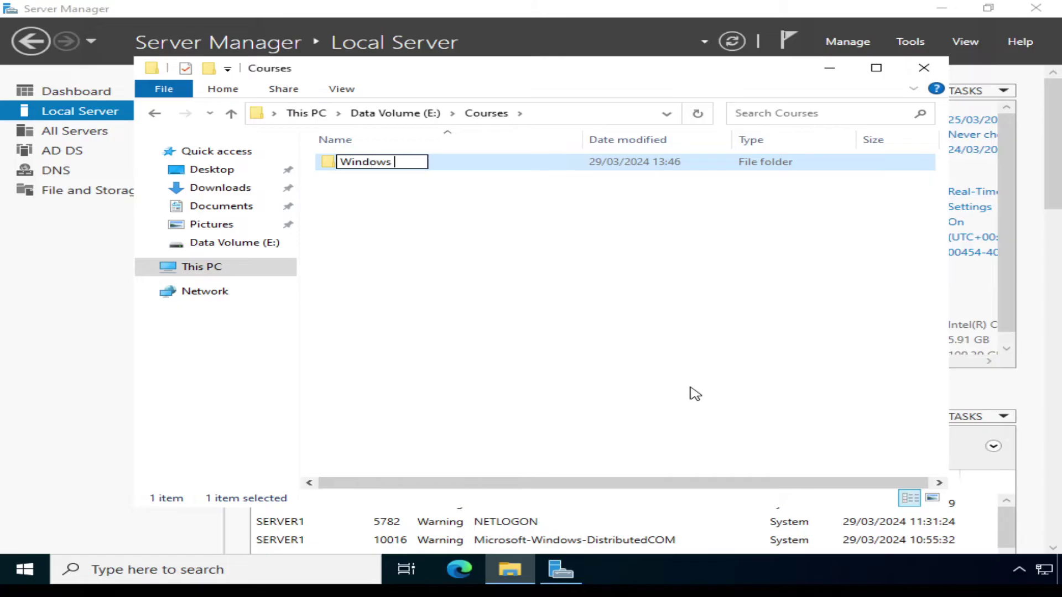
type("Server 2022")
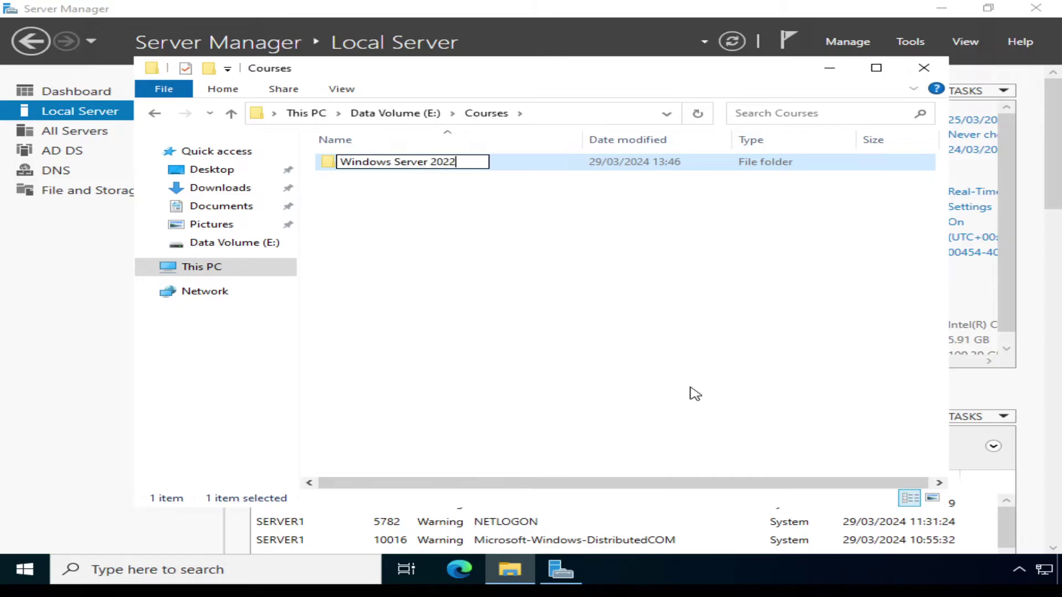
key("Return")
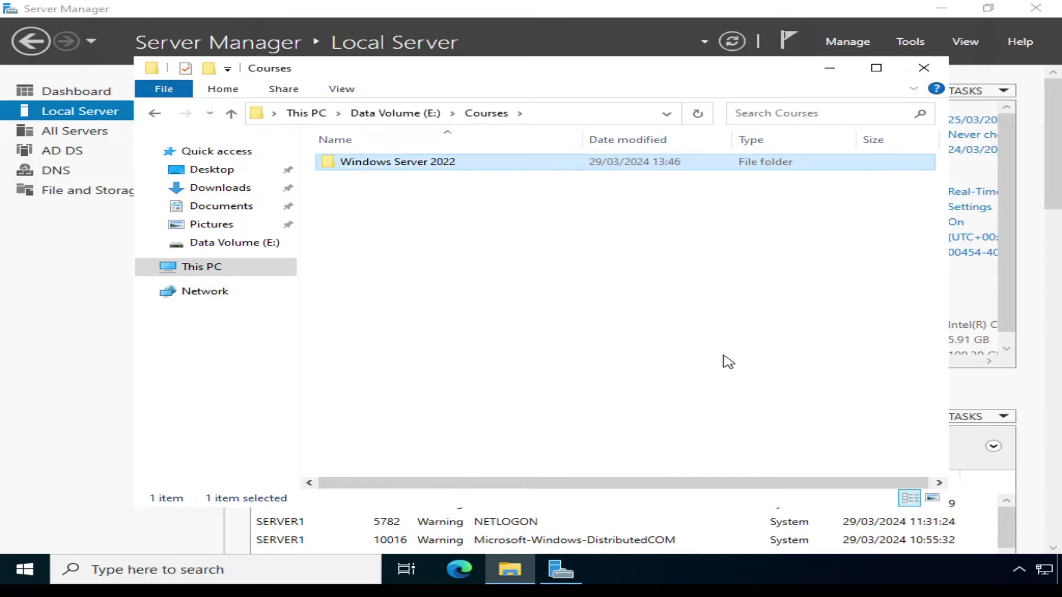
Create a text document named Course Notes inside the Windows Server 2022 folder
double_click(392, 166)
right_click(513, 290)
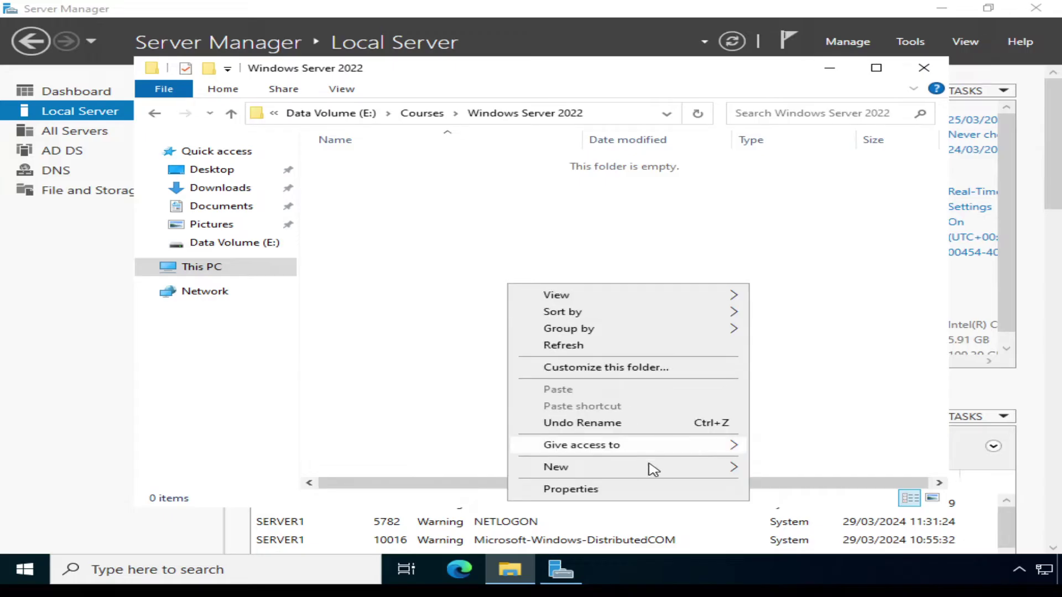
mouse_move(654, 473)
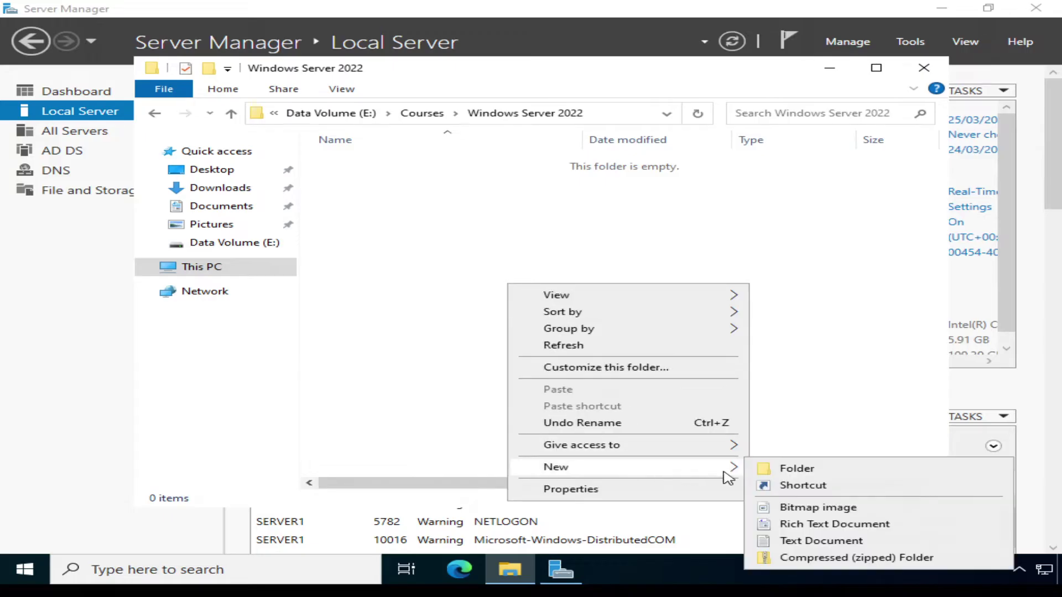
left_click(802, 542)
type("Co")
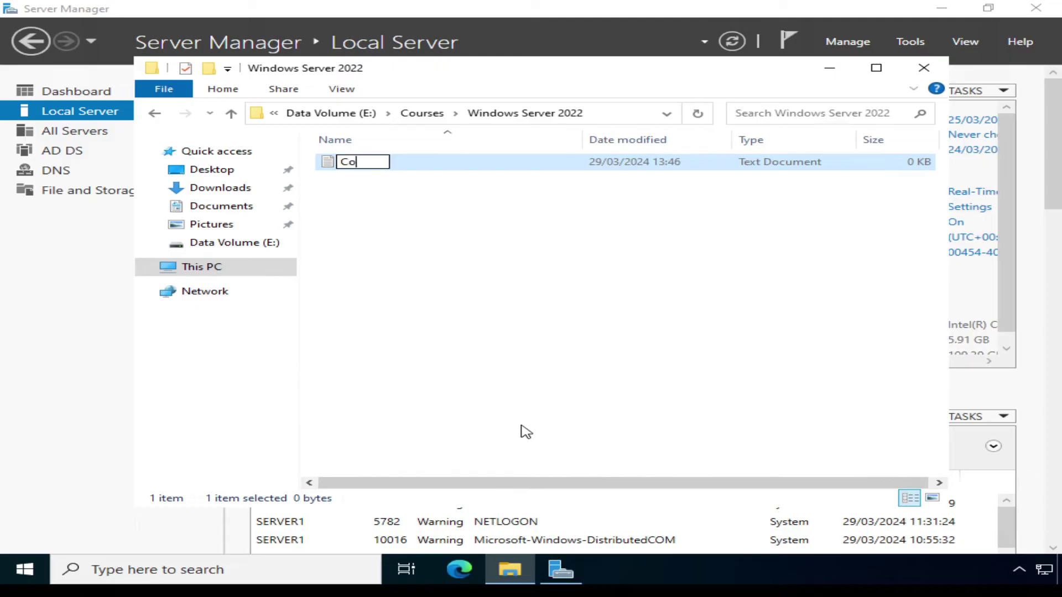
type("urse Notes")
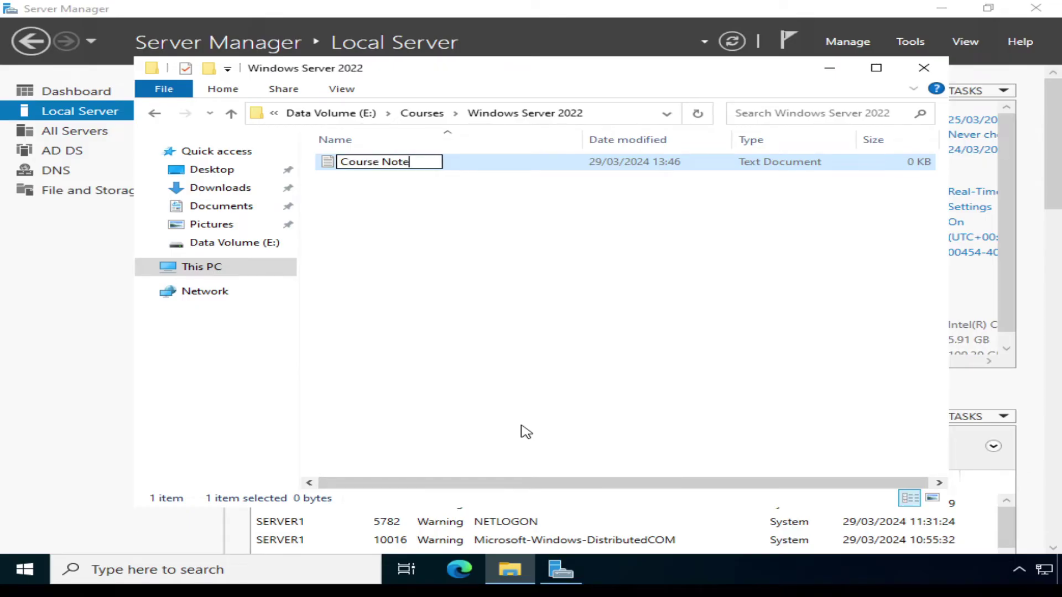
key("Return")
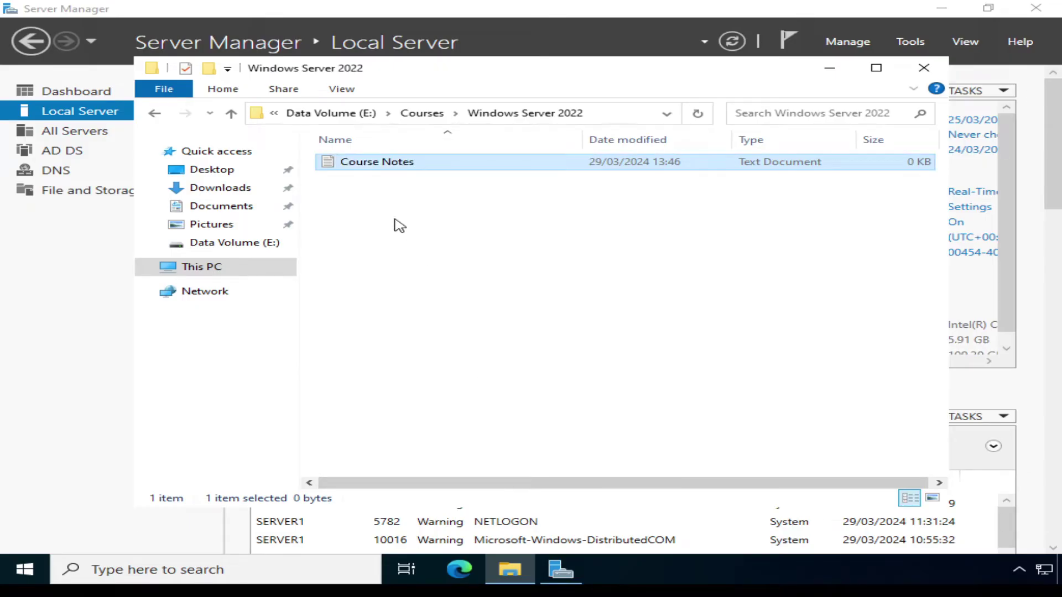
Write "Welcome to course notes!" in the Course Notes document, then save and close it
double_click(363, 165)
type("W")
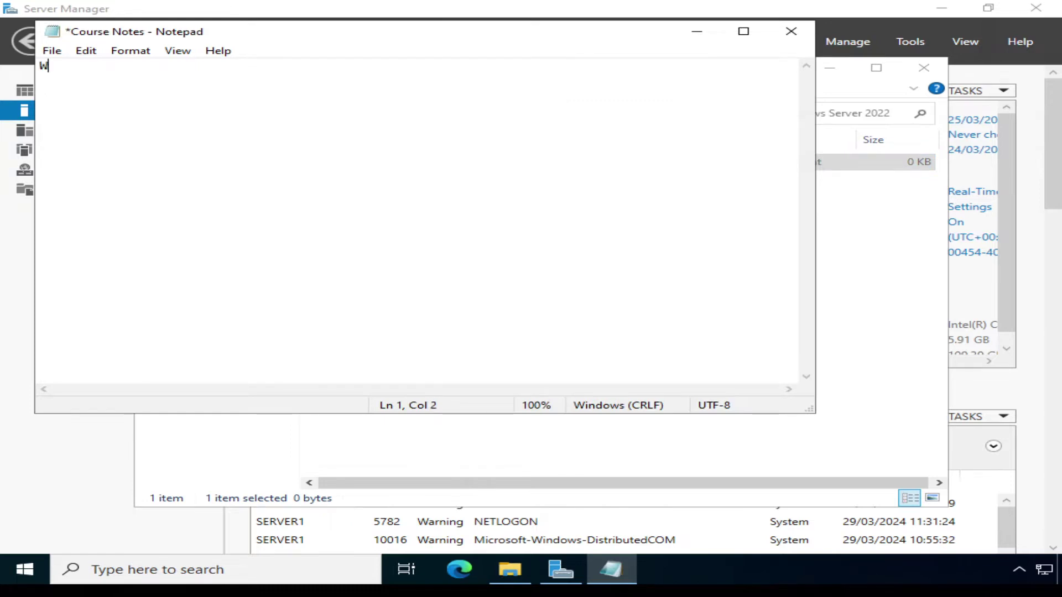
type("elcome to cou")
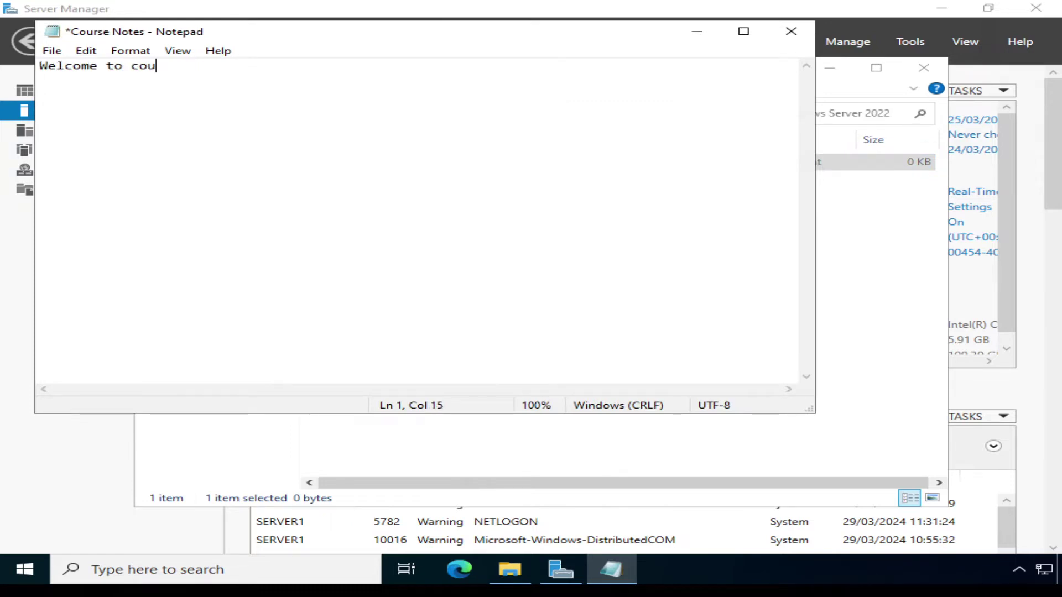
type("rse notes!")
left_click(53, 51)
left_click(92, 118)
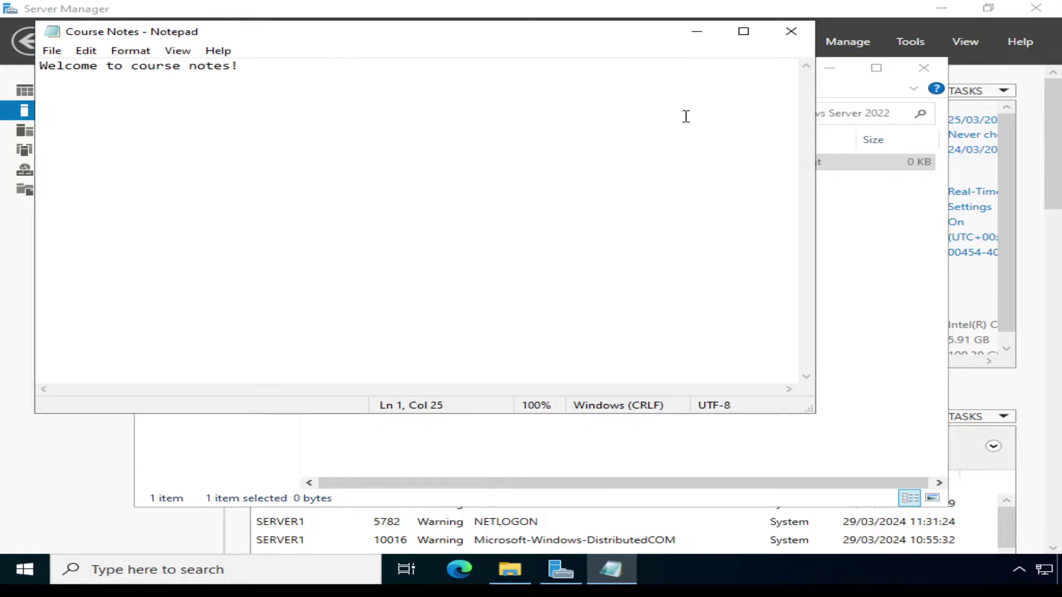
left_click(790, 31)
Create a second text document named Skills Test in the Windows Server 2022 folder
right_click(396, 231)
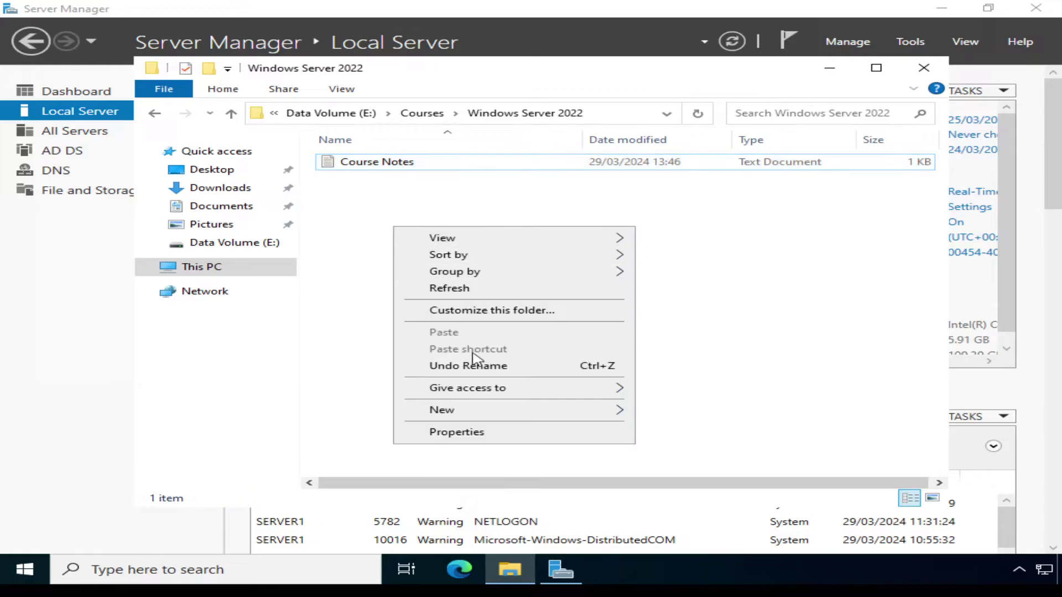
mouse_move(545, 412)
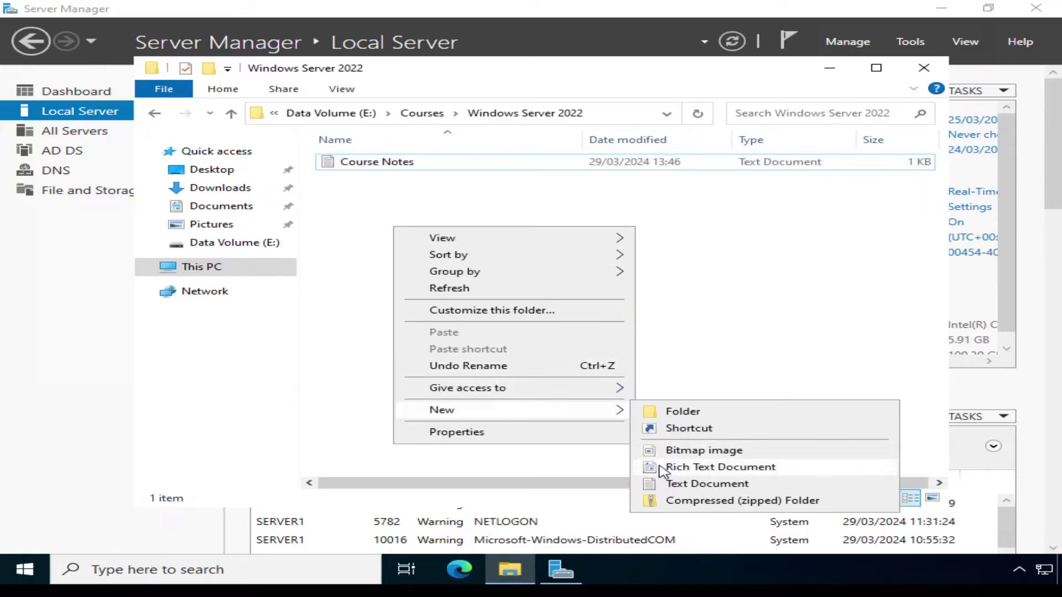
left_click(642, 485)
type("S")
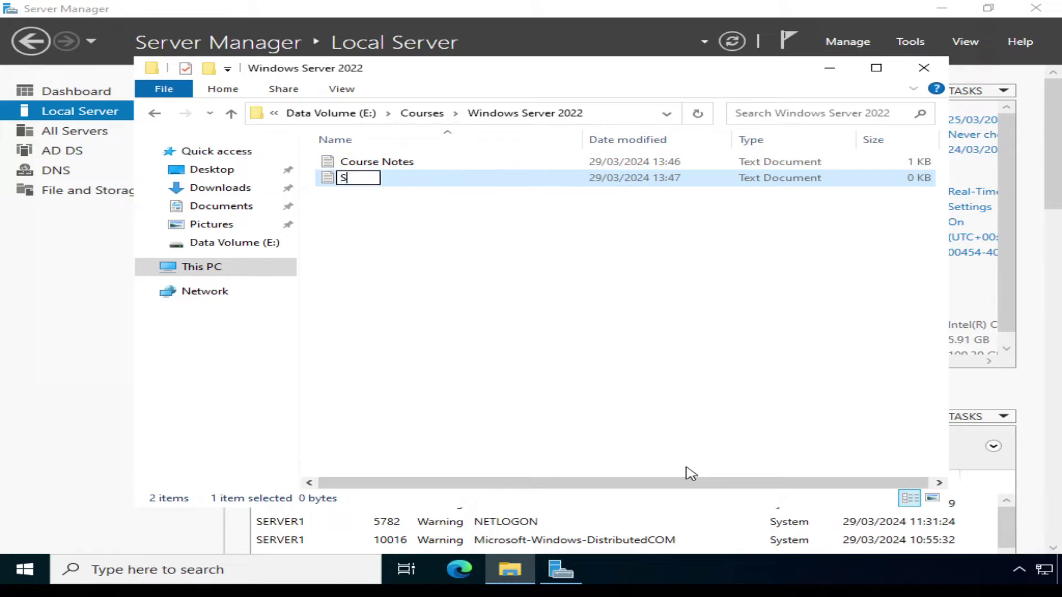
type("kills Test")
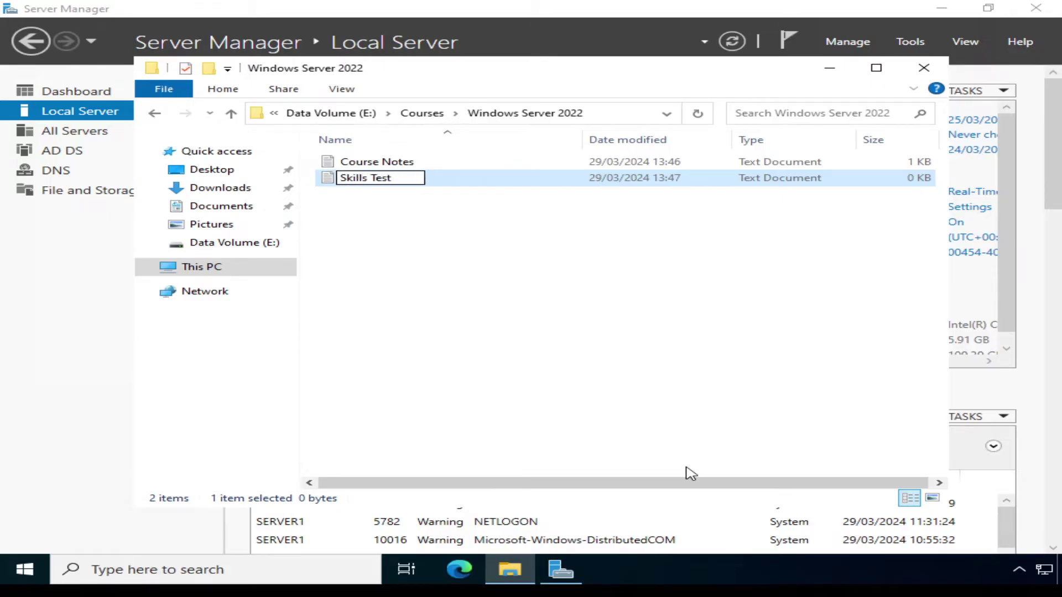
key("Return")
Write "Welcome to skills test!" in the Skills Test document, save and close it, and return to the root of Data Volume (E:)
double_click(345, 181)
type("We")
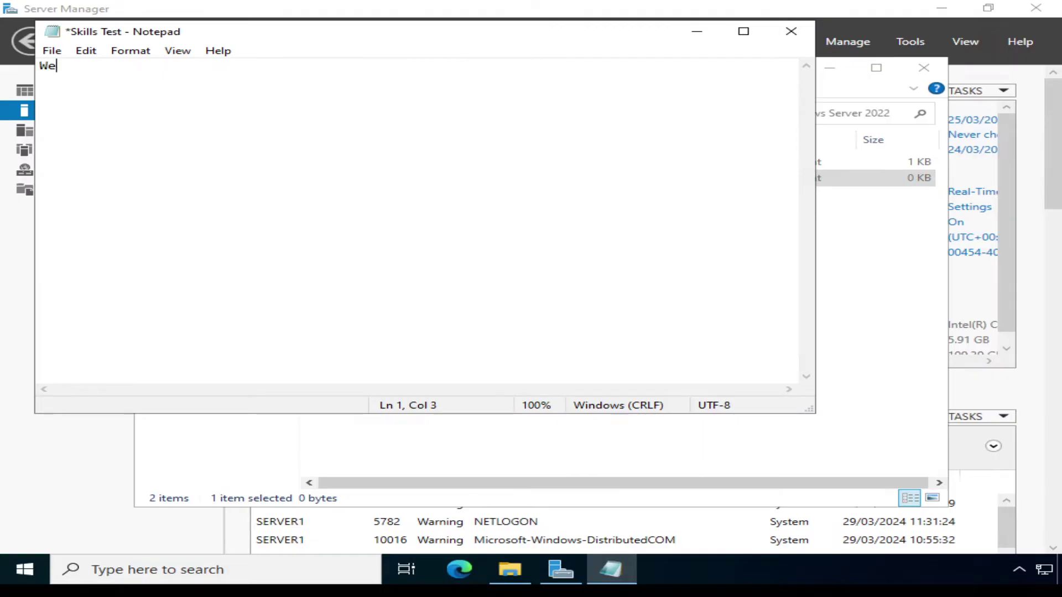
type("lcome to skills test!")
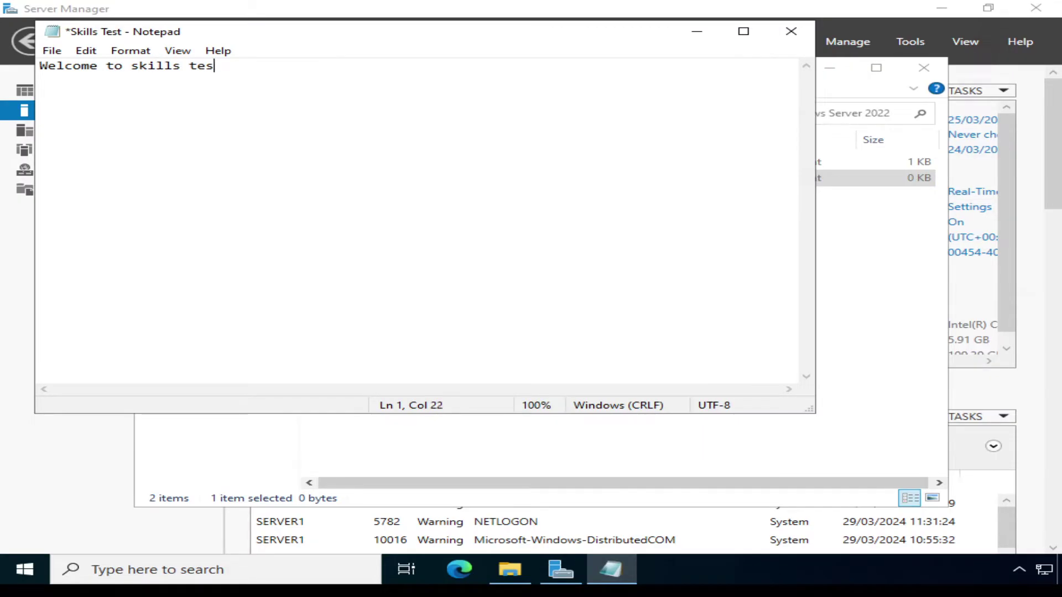
left_click(52, 51)
left_click(105, 119)
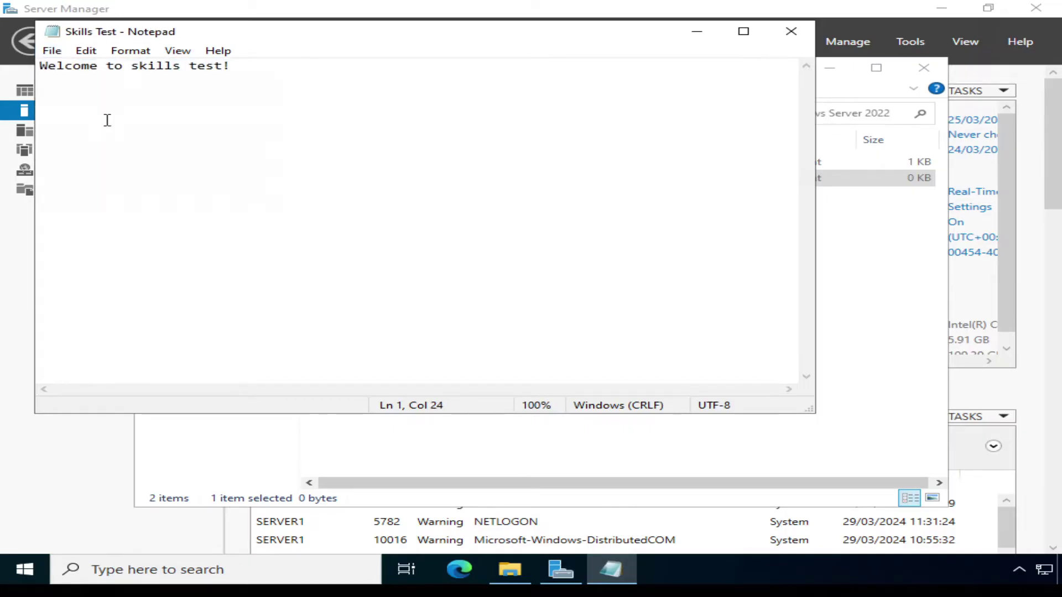
left_click(789, 33)
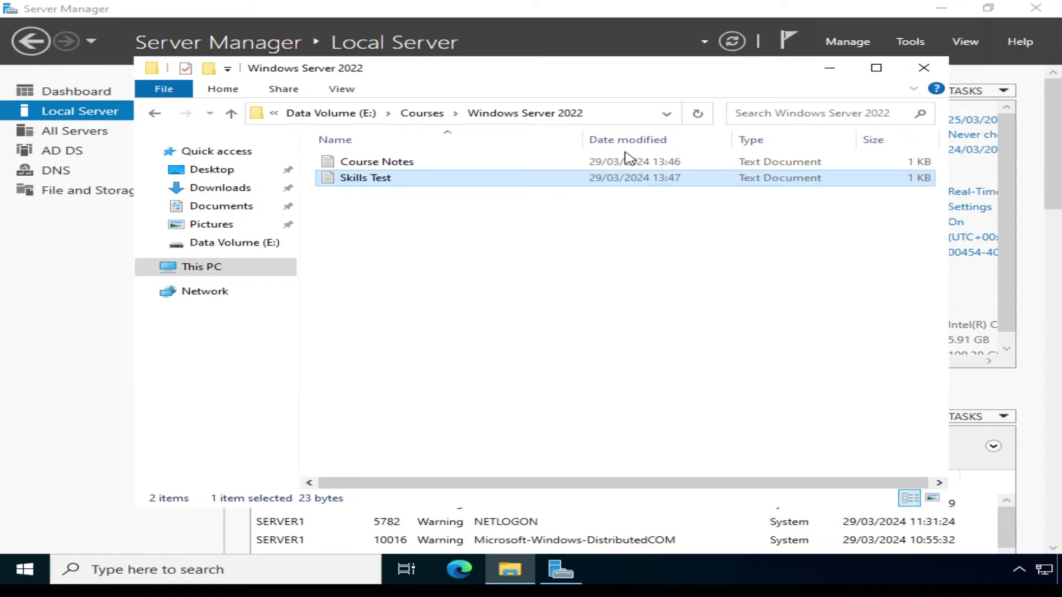
left_click(304, 114)
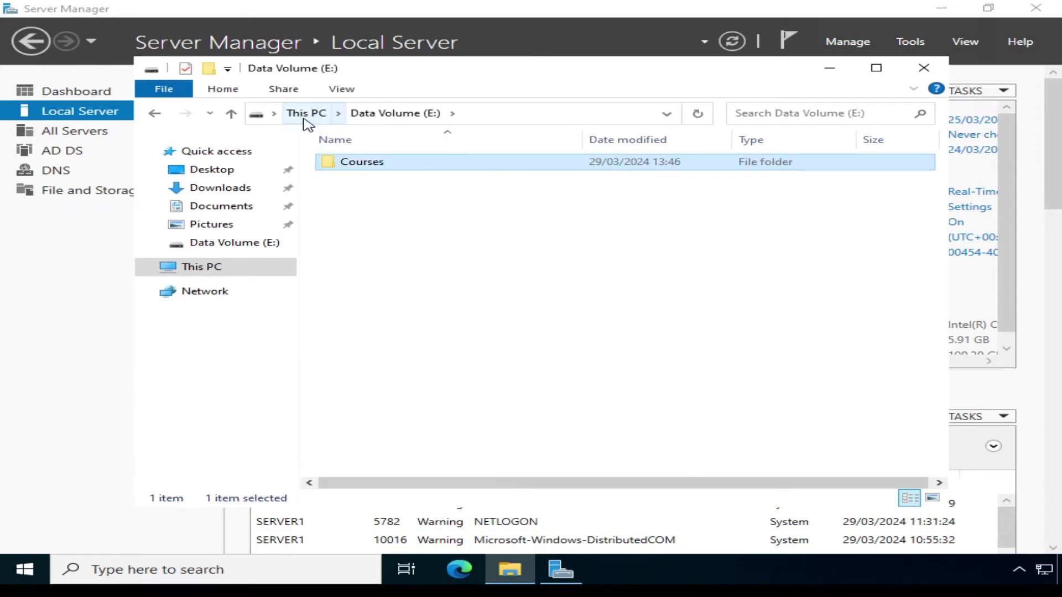
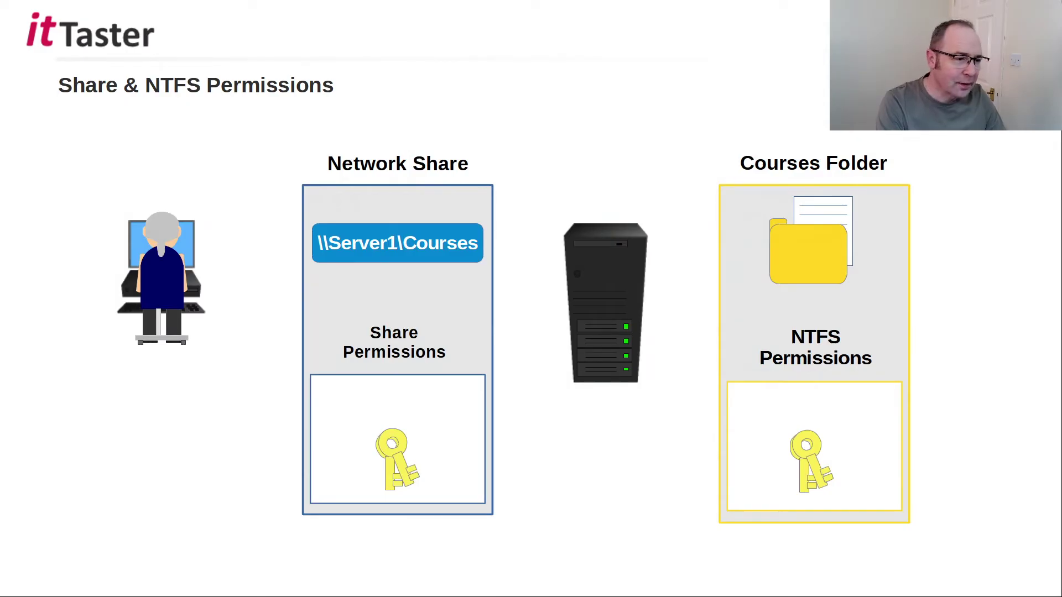
key("Right")
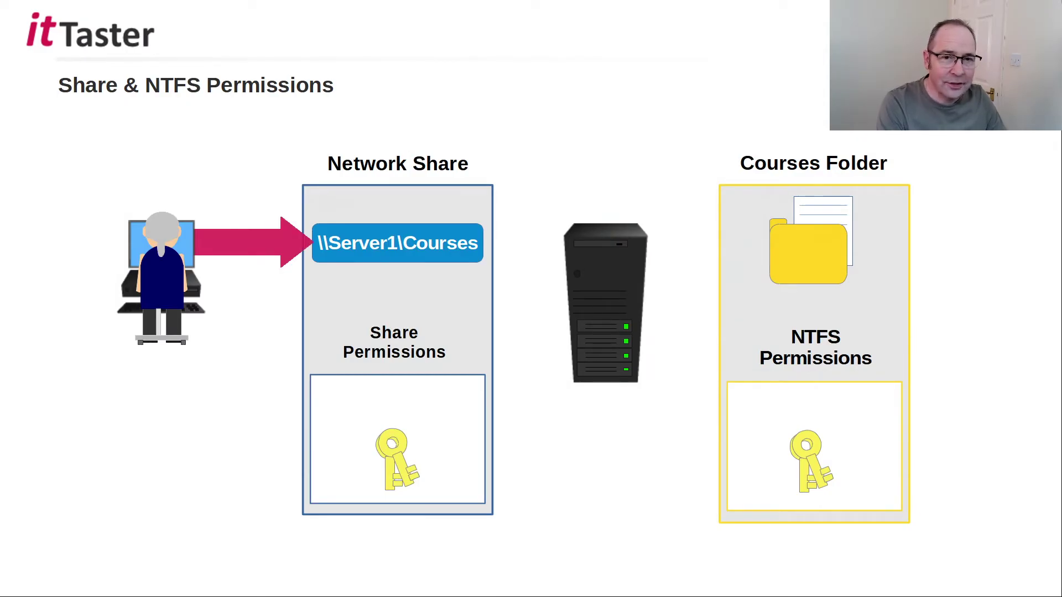
key("Right")
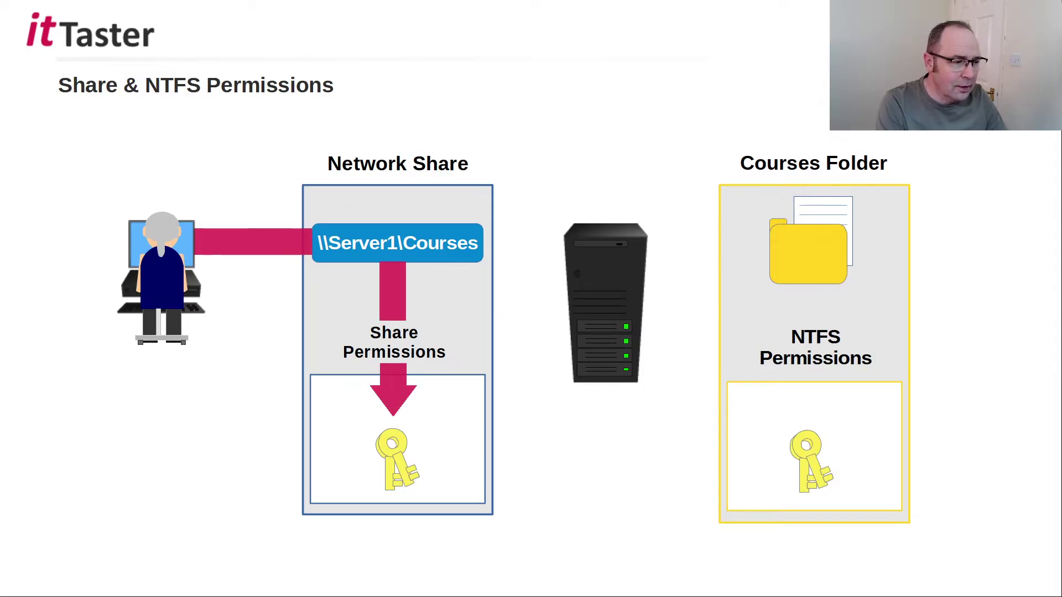
key("Right")
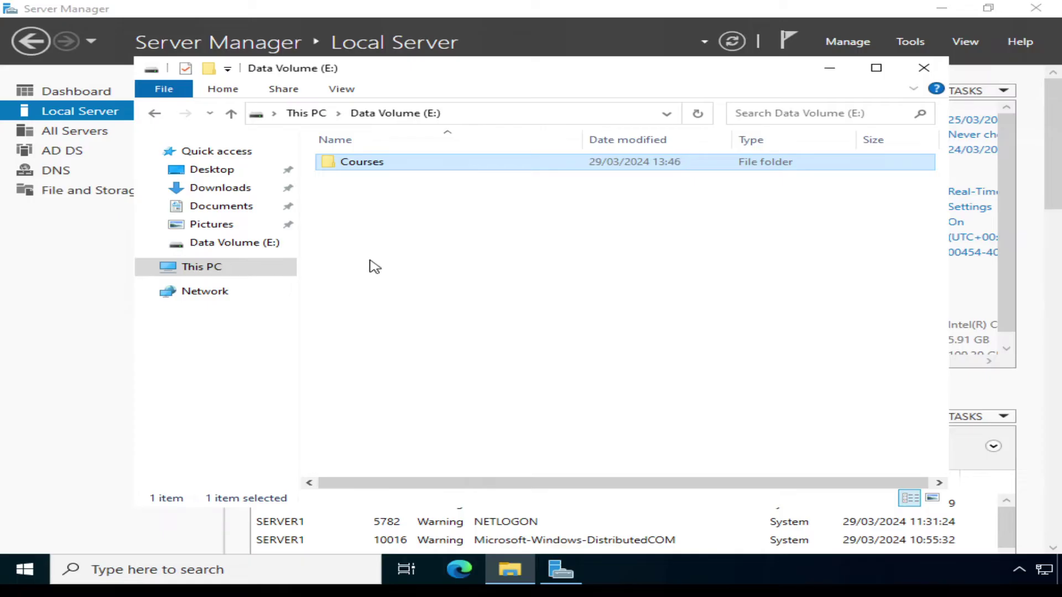
Disable inheritance in the Courses folder's advanced security settings, converting the inherited permissions into explicit permissions
right_click(349, 166)
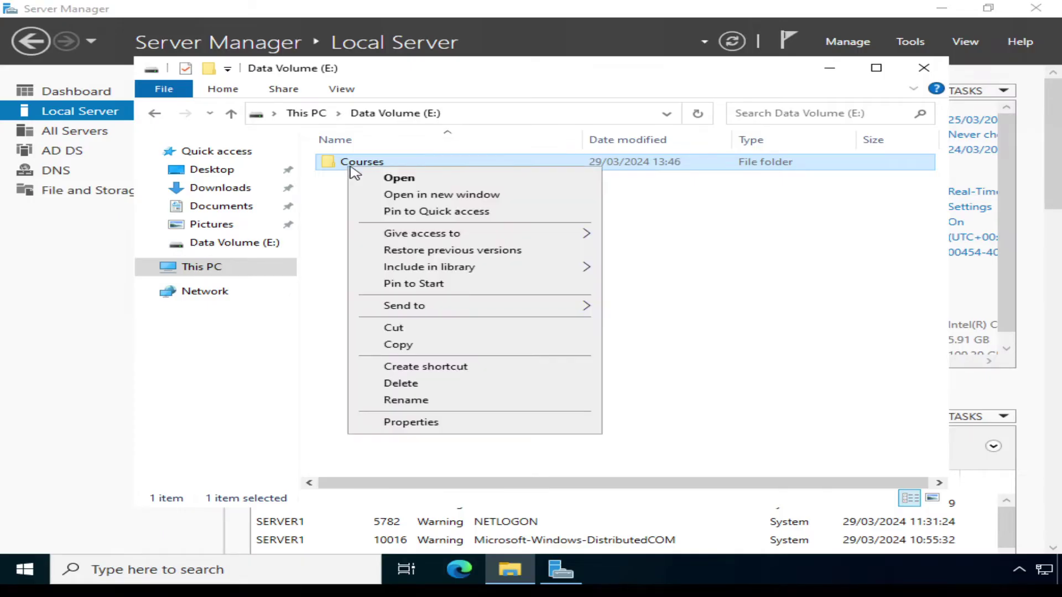
left_click(415, 424)
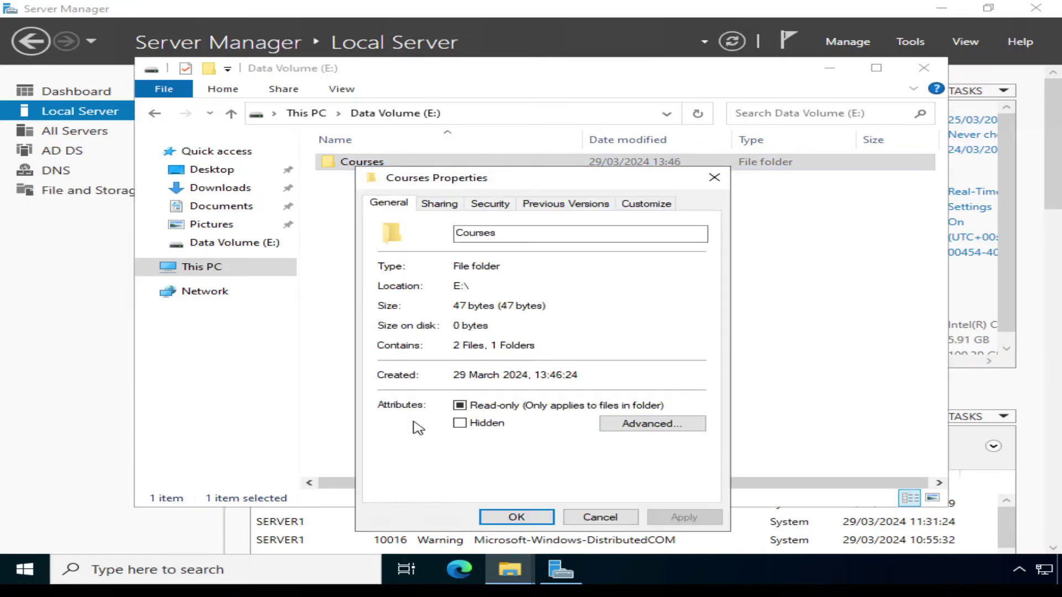
left_click(489, 205)
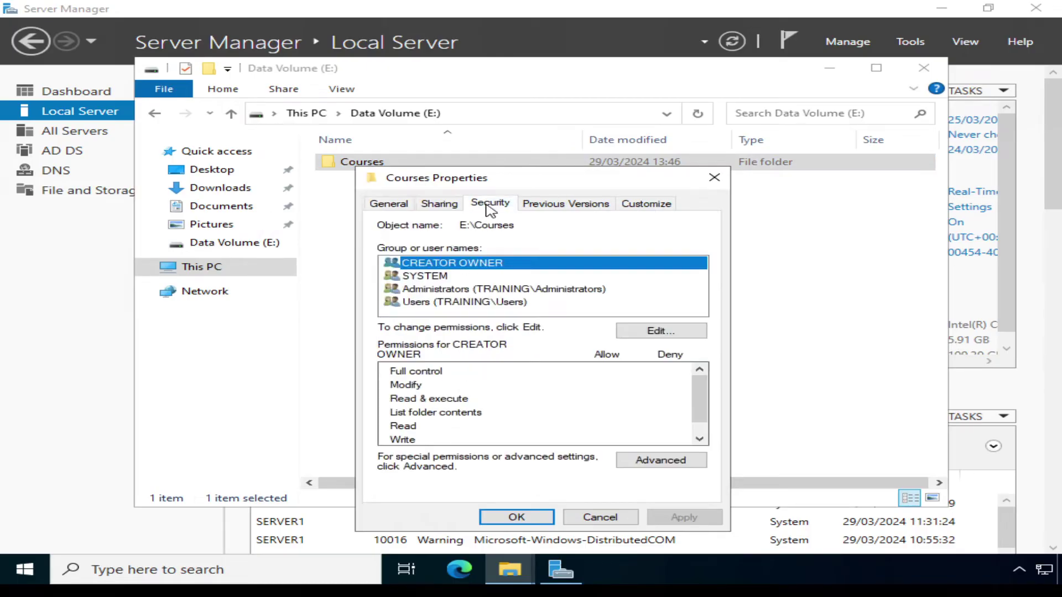
left_click(638, 460)
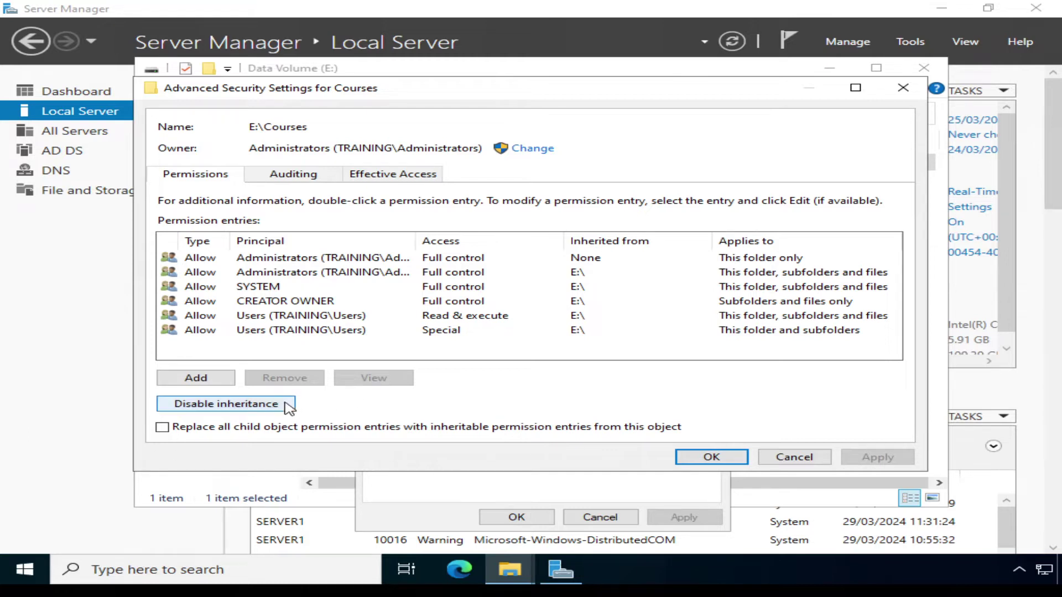
left_click(260, 406)
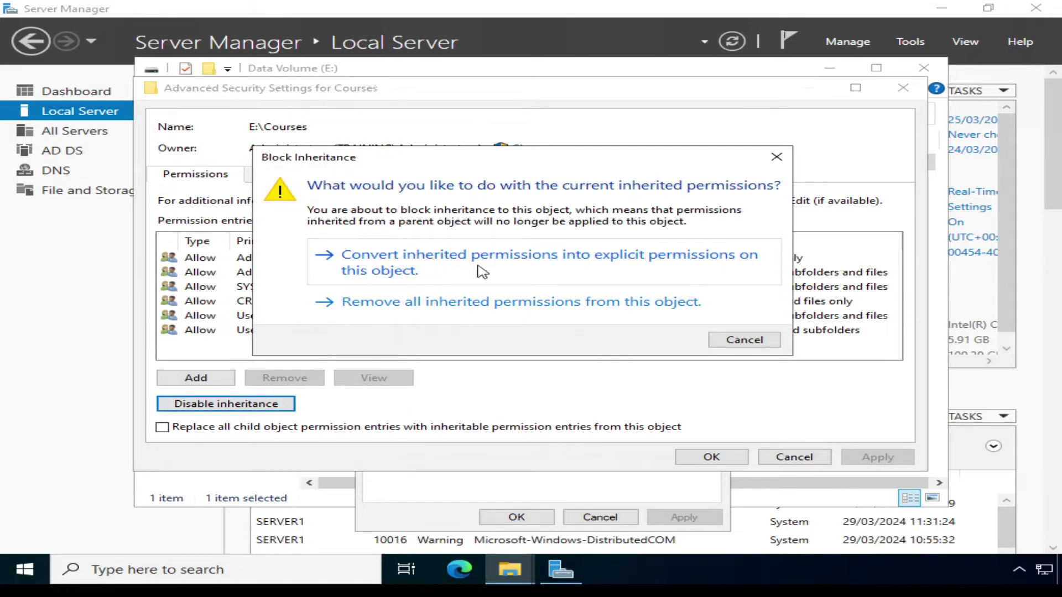
left_click(507, 267)
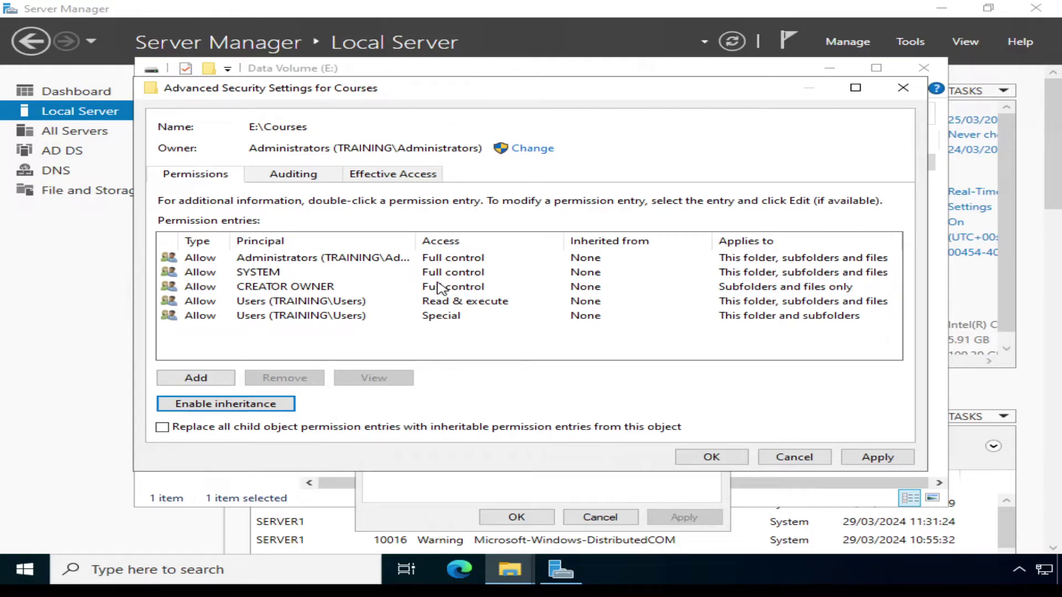
Remove both Users permission entries and the CREATOR OWNER entry from the Courses folder's advanced security settings
left_click(326, 304)
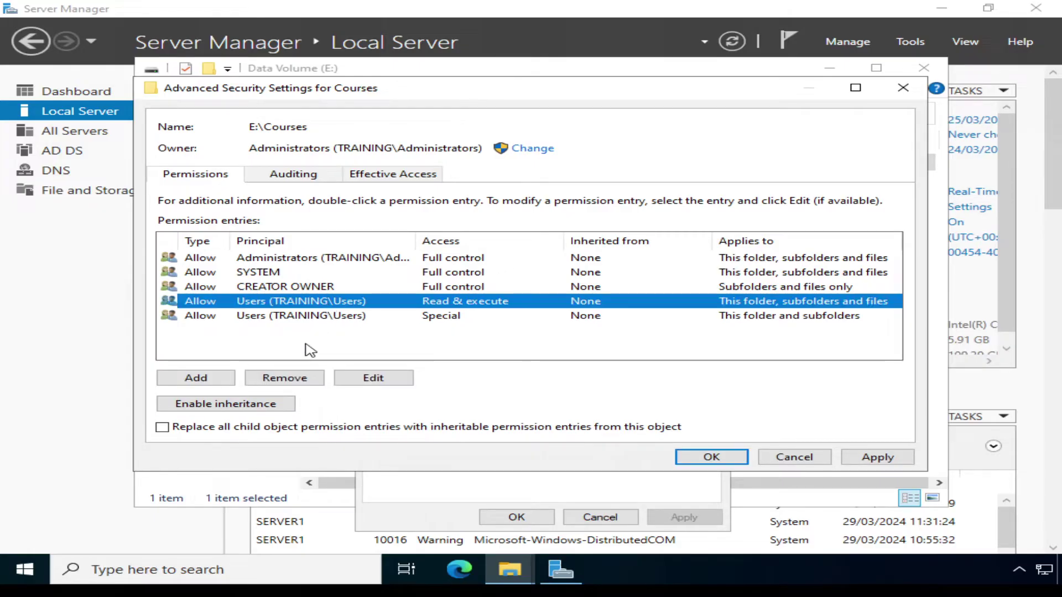
left_click(306, 378)
left_click(292, 303)
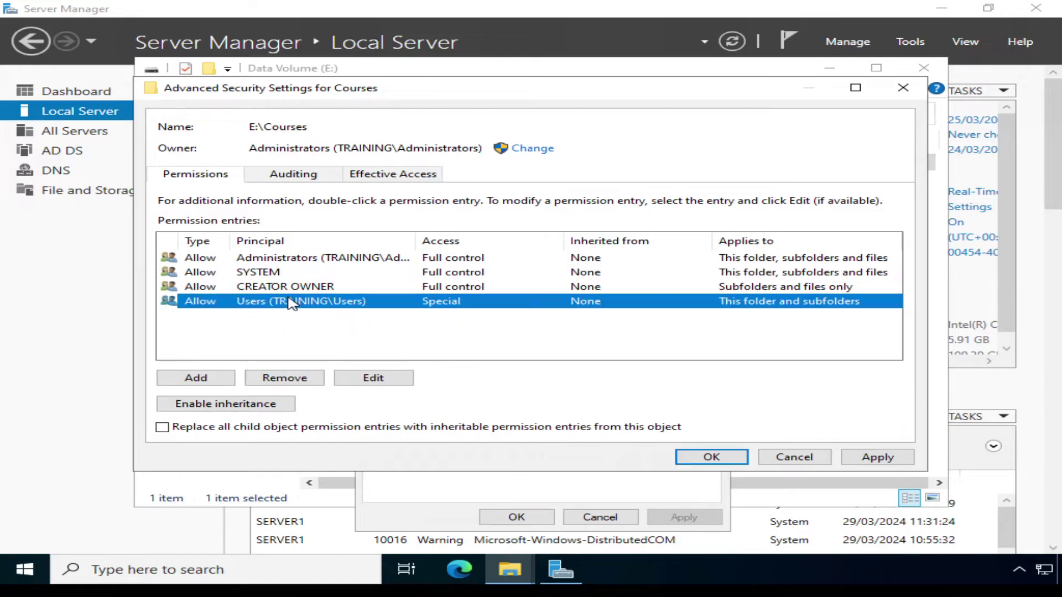
left_click(289, 378)
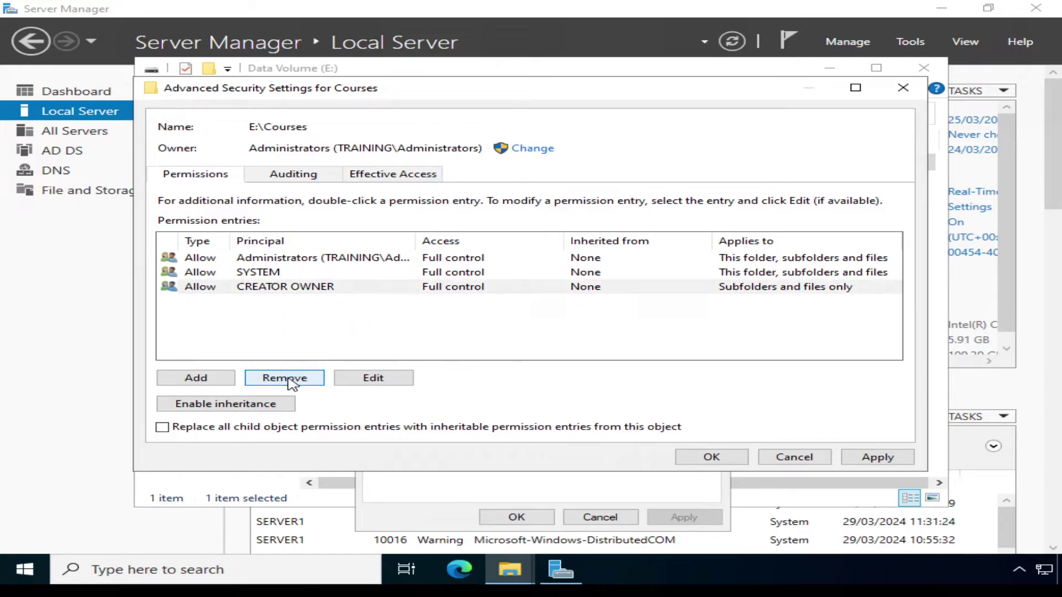
left_click(276, 288)
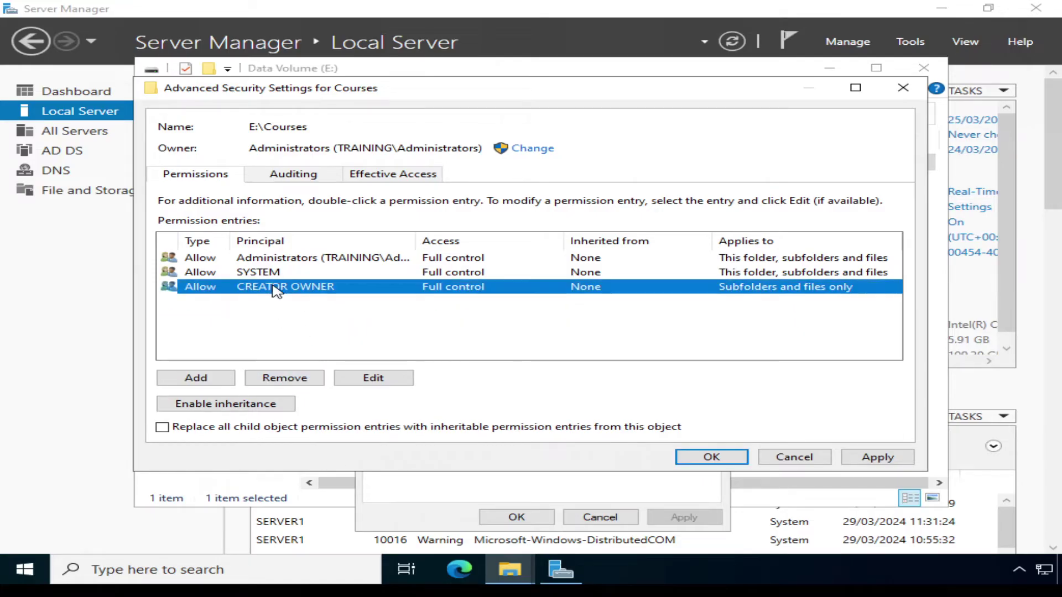
left_click(285, 379)
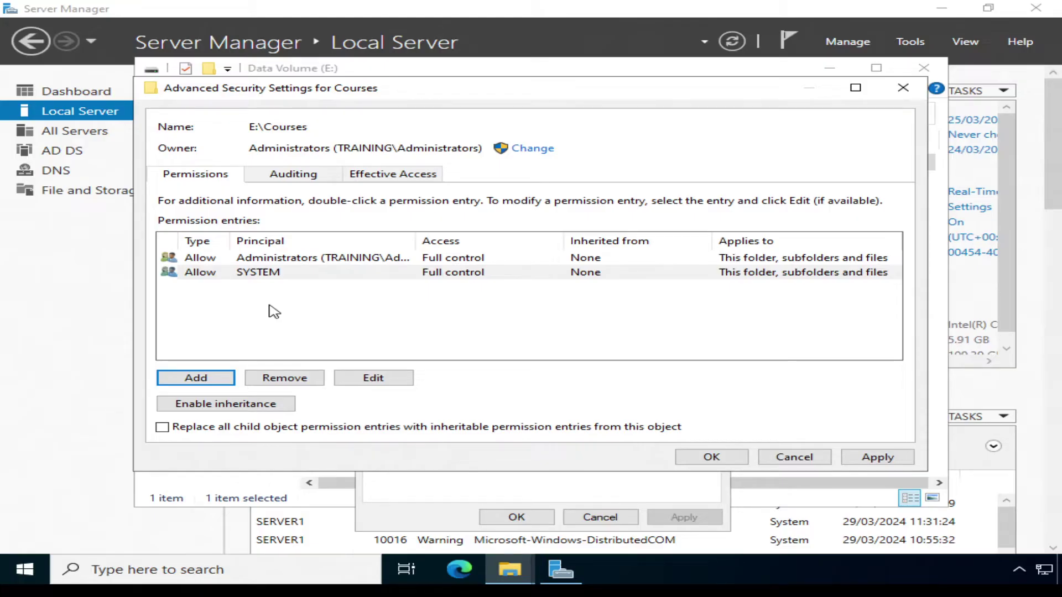
Add a permission entry allowing an individual domain user Read & execute on the Courses folder, subfolders and files
left_click(217, 378)
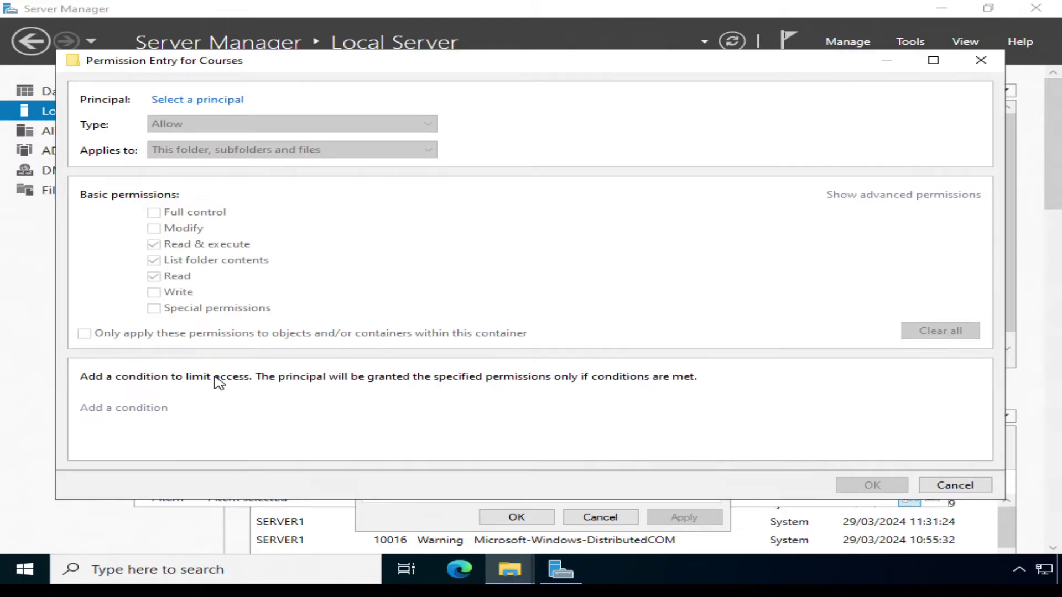
left_click(189, 100)
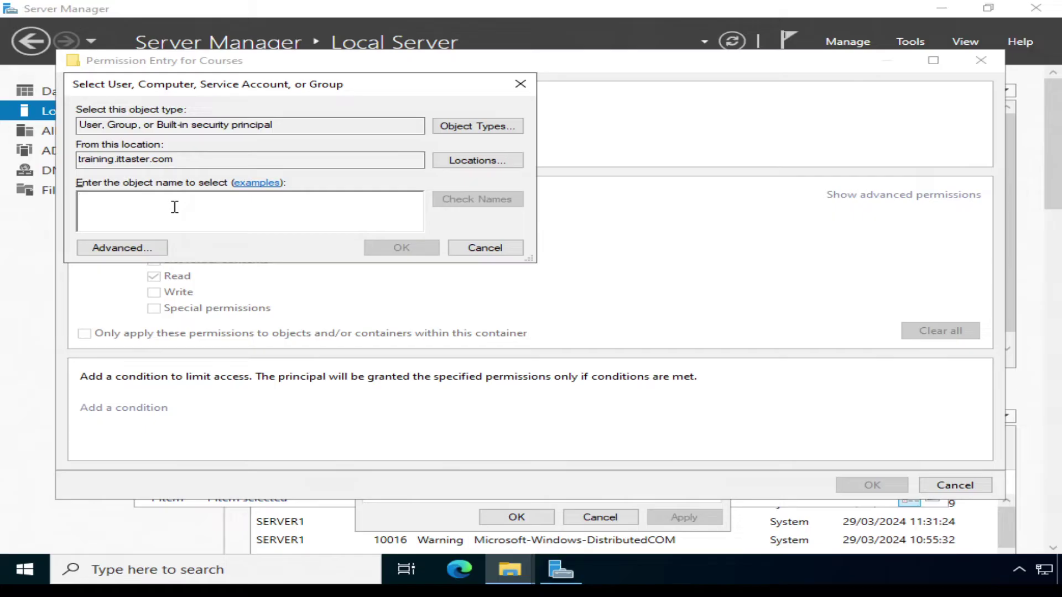
type("joan")
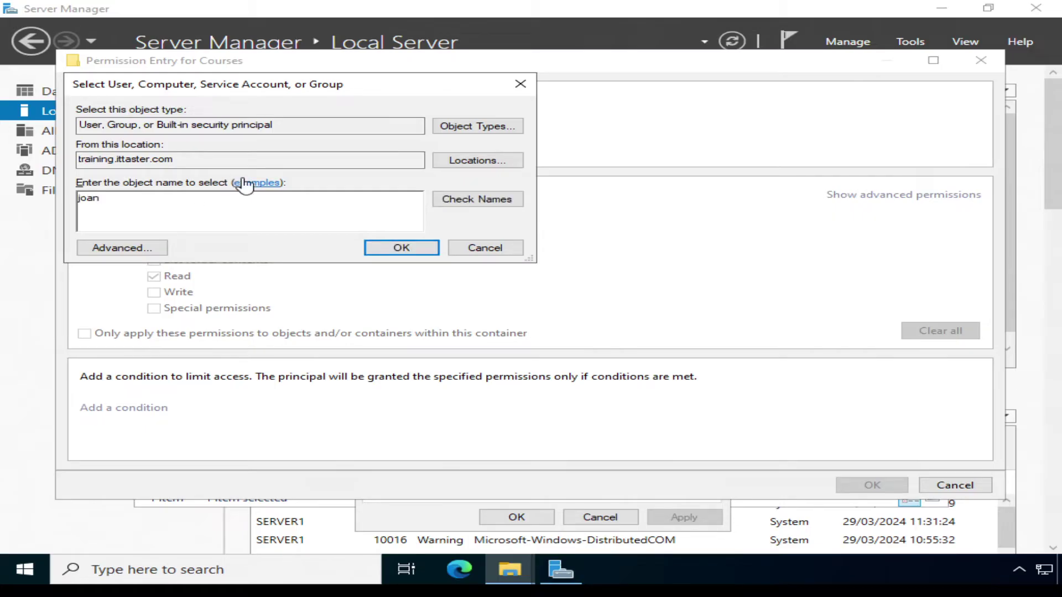
left_click(449, 200)
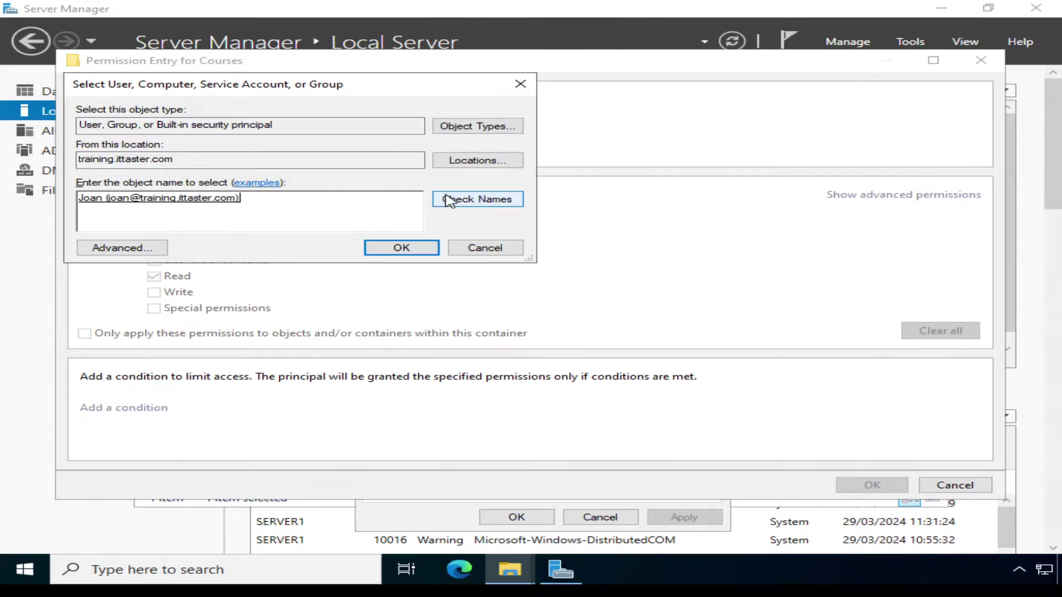
left_click(397, 250)
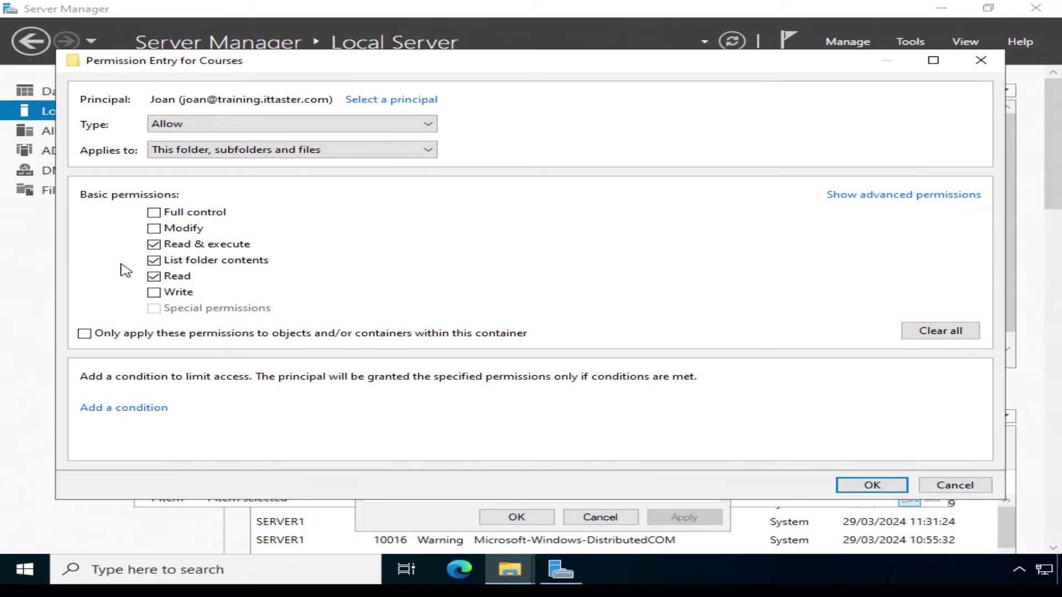
left_click(855, 487)
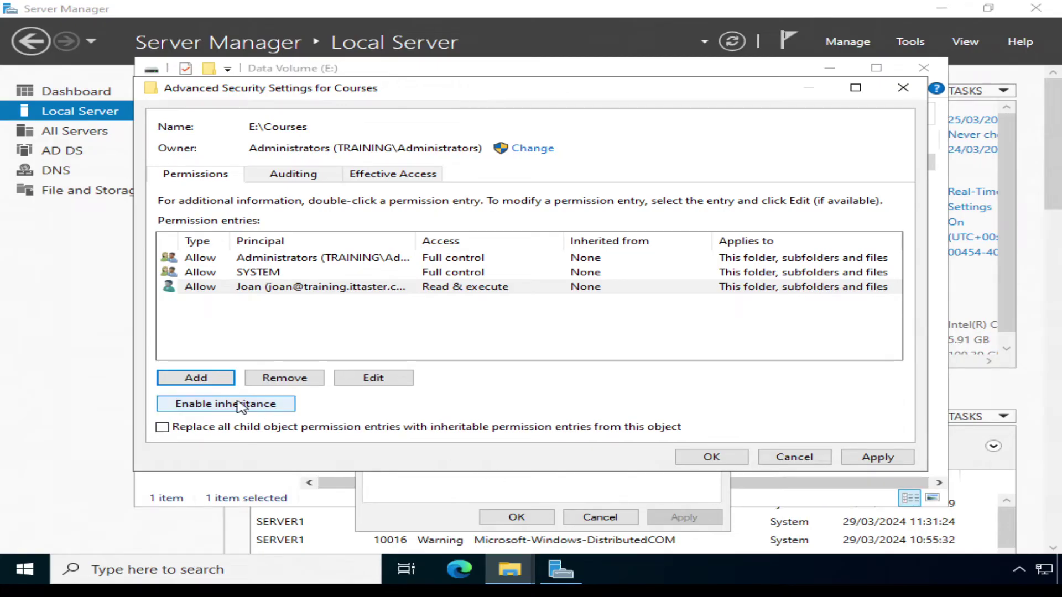
Add a Read & execute entry for a second individual domain user, checking the advanced permissions before accepting it
left_click(218, 380)
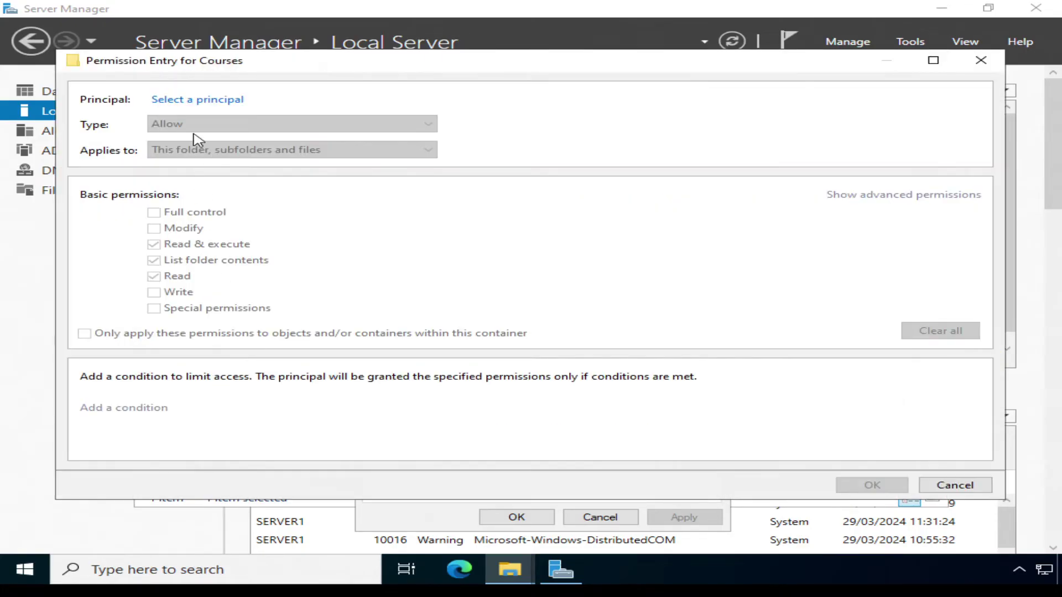
left_click(192, 103)
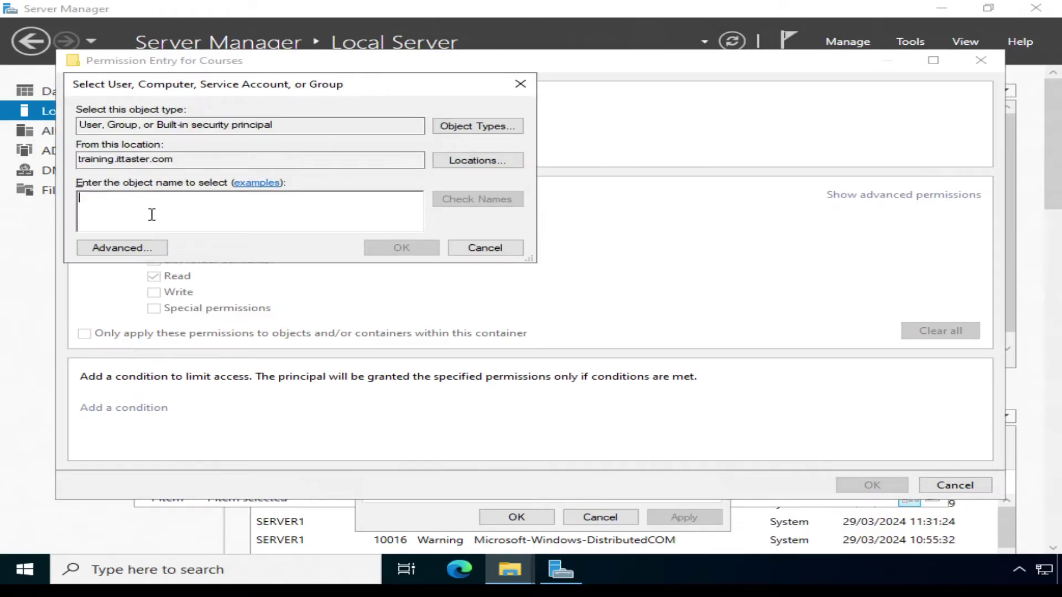
type("alan")
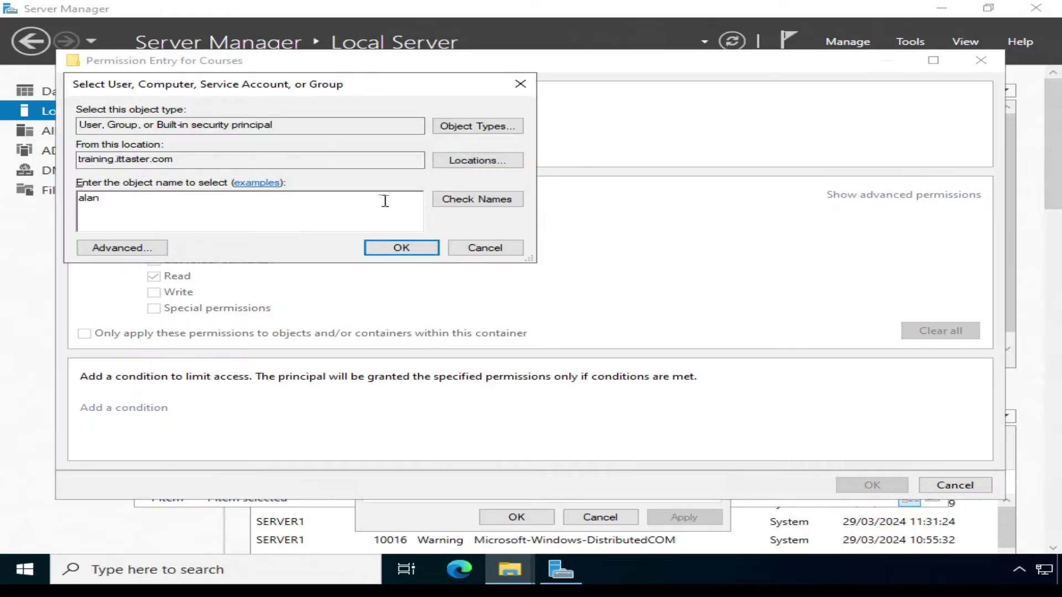
left_click(507, 199)
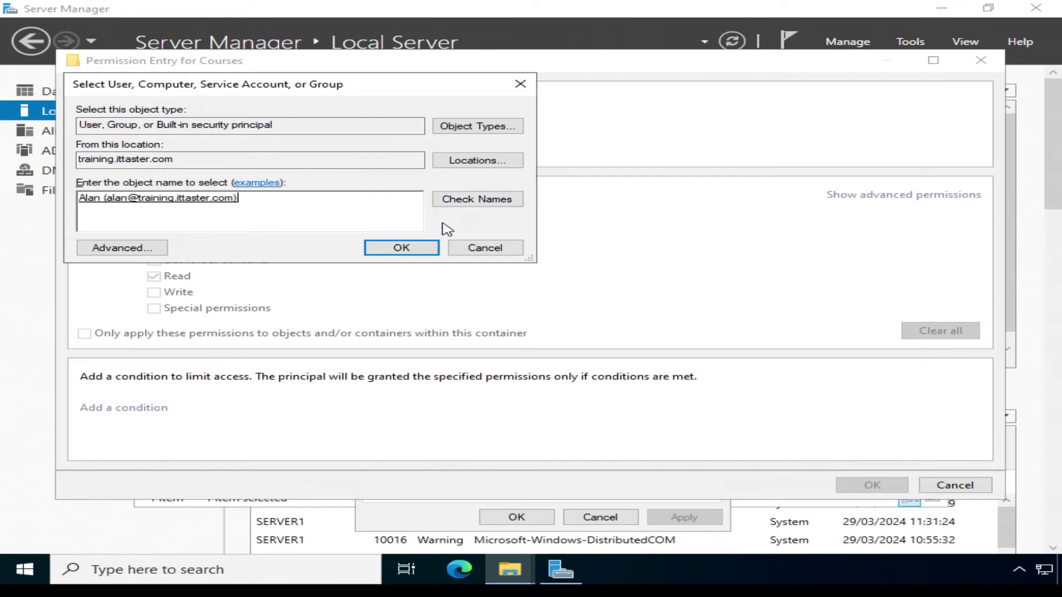
left_click(424, 248)
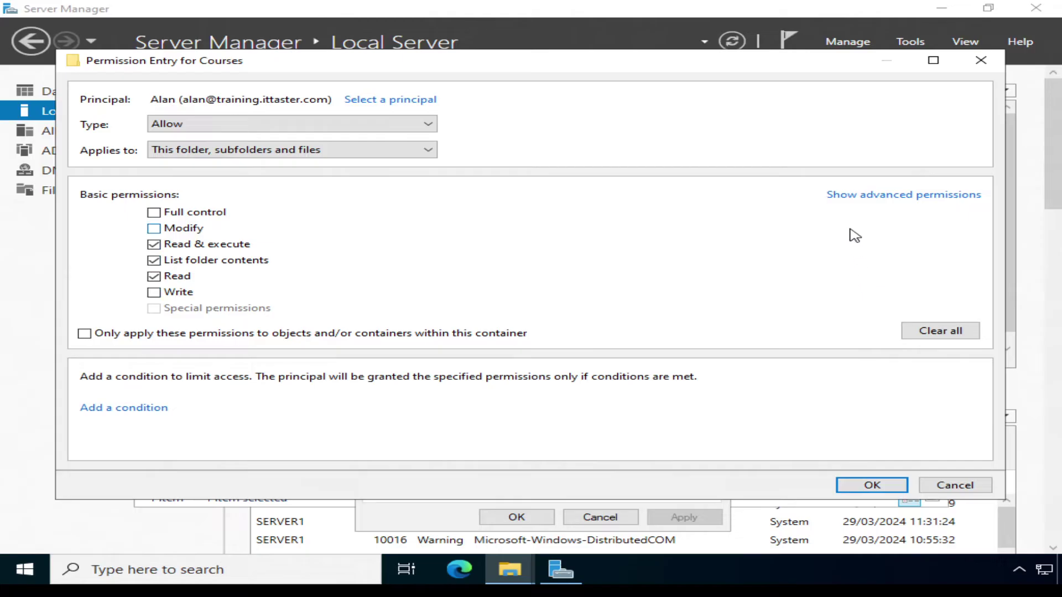
left_click(847, 198)
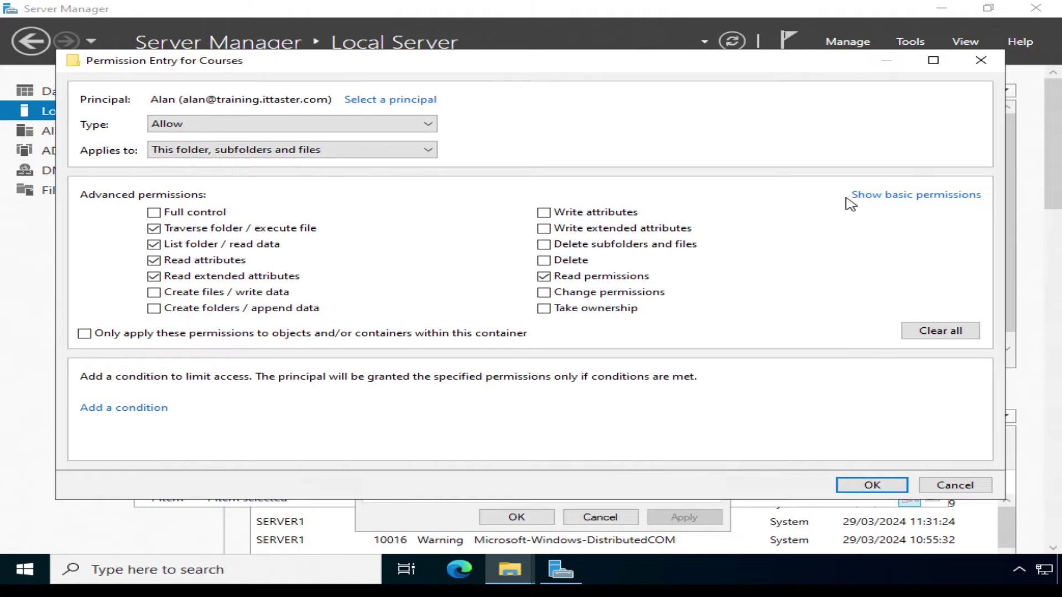
left_click(872, 200)
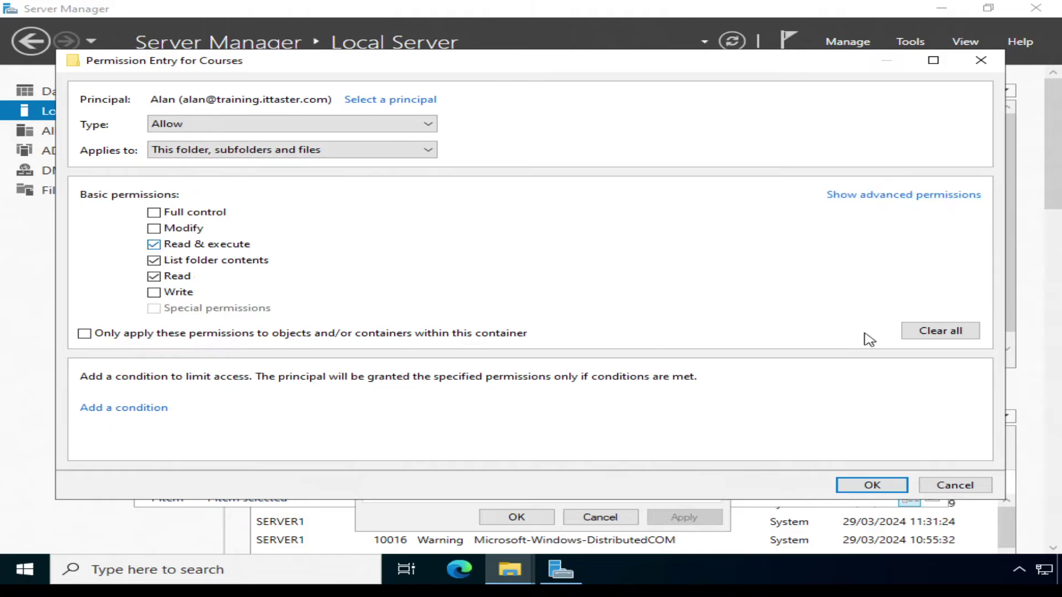
left_click(873, 486)
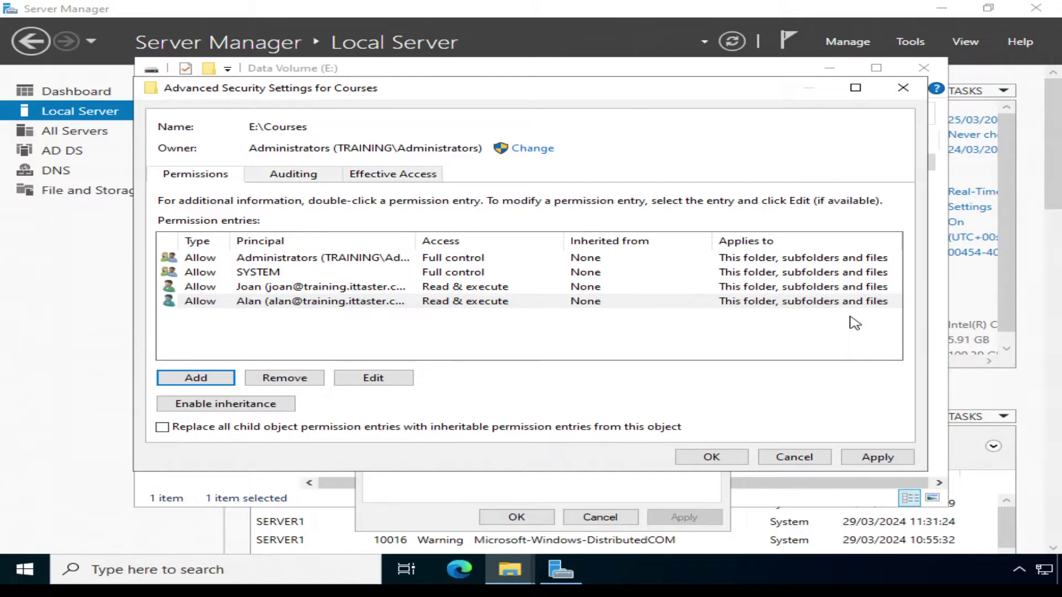
Add a permission entry allowing the Students group Read & execute on the Courses folder, subfolders and files
left_click(213, 379)
left_click(191, 101)
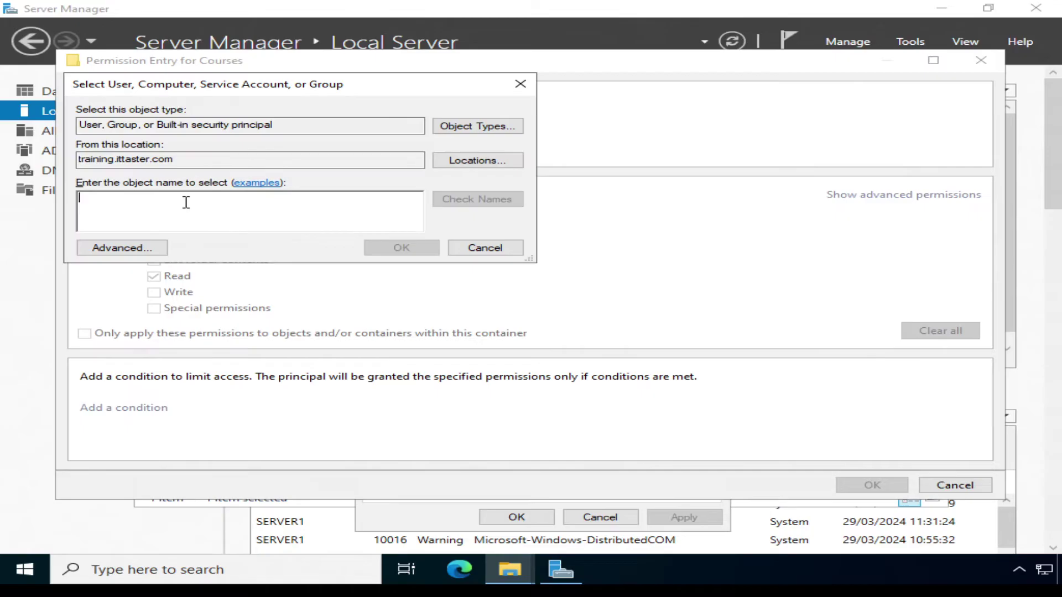
type("student")
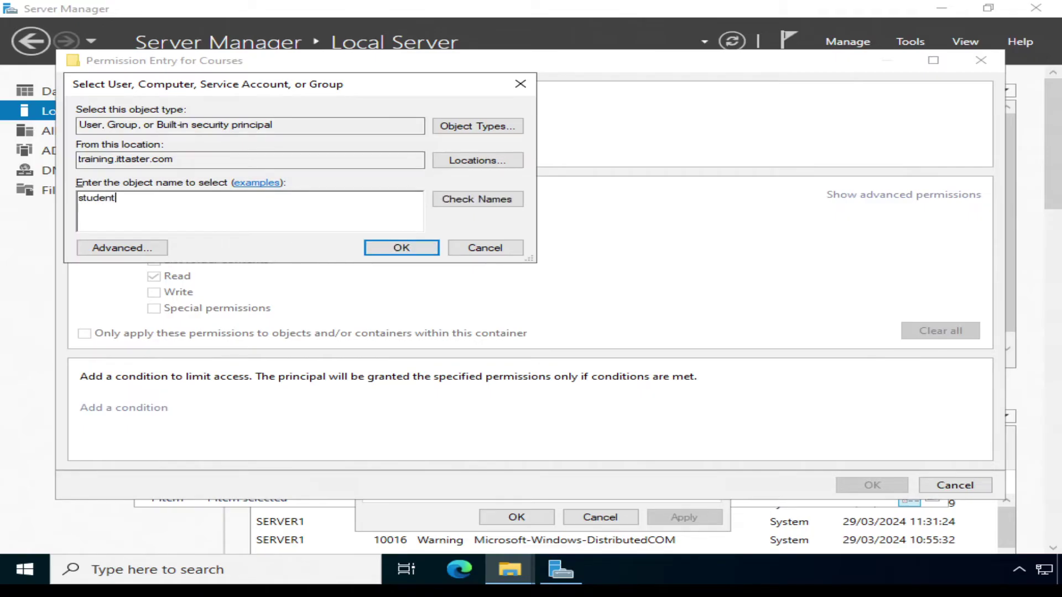
type("s")
left_click(455, 203)
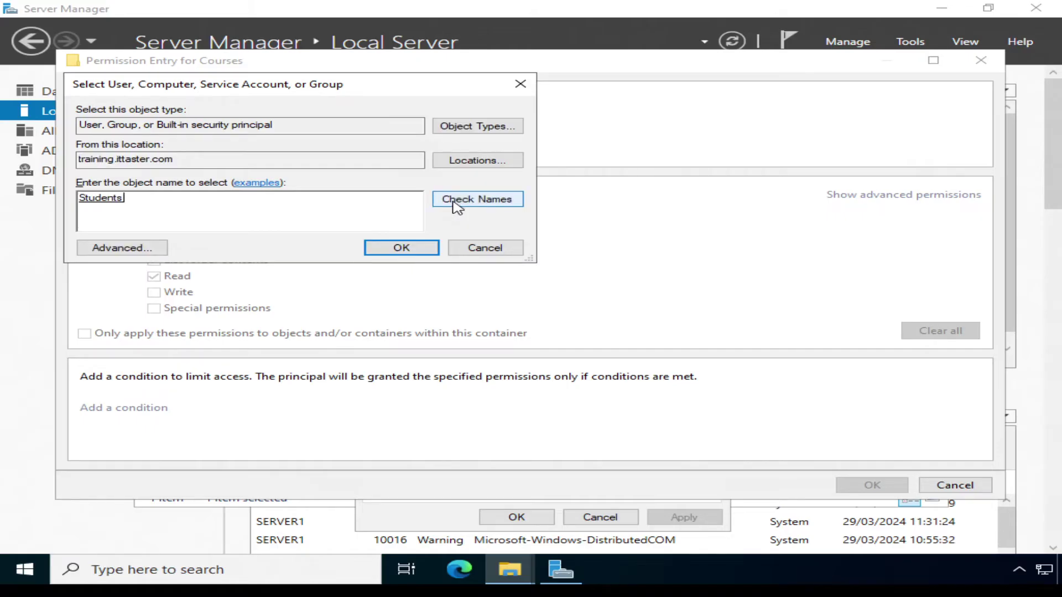
left_click(395, 249)
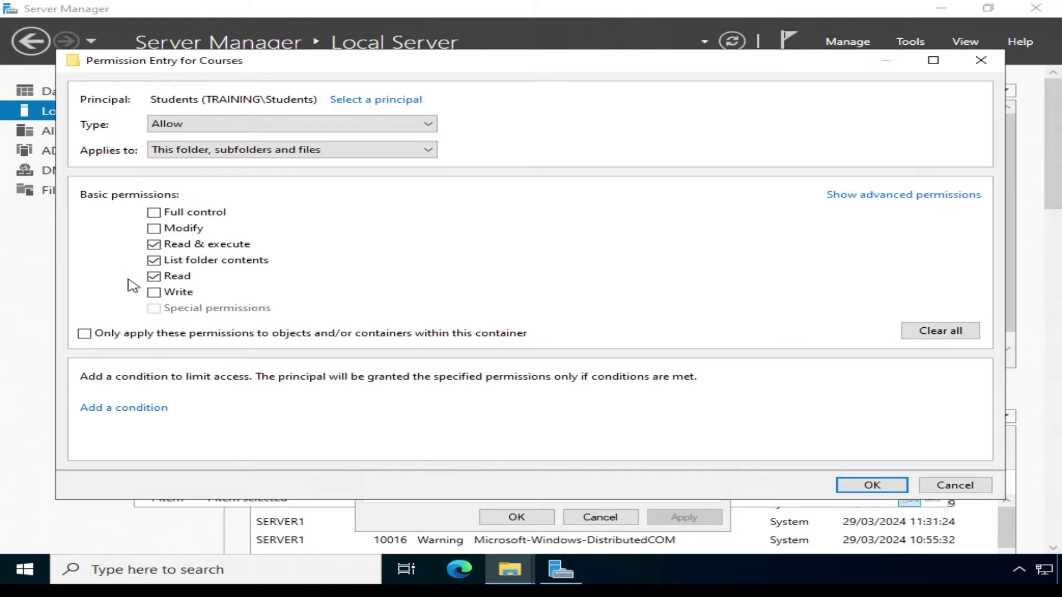
left_click(854, 487)
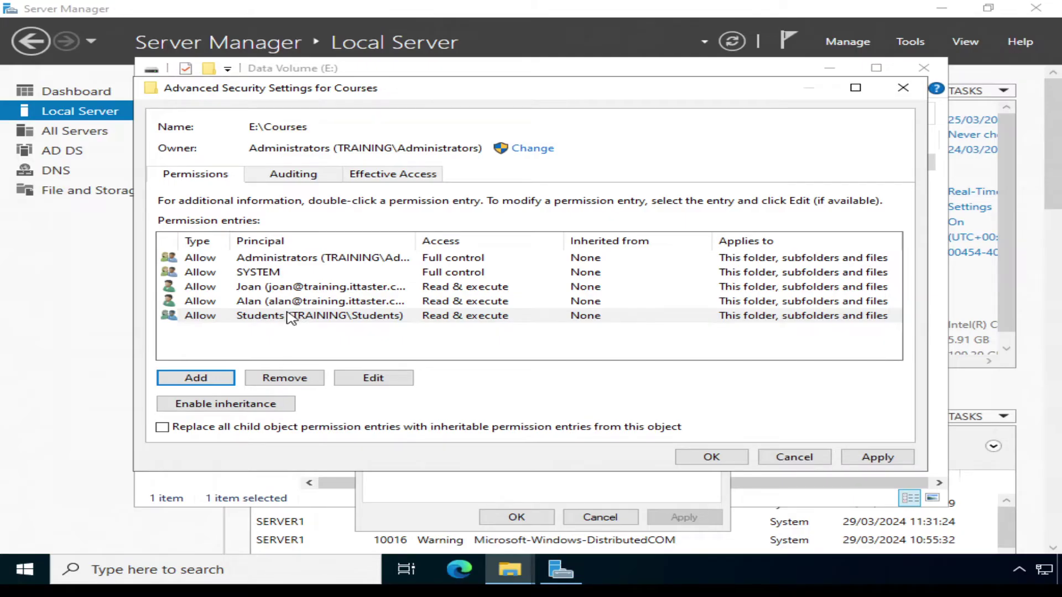
Remove the permission entries of the two individual users from the Courses folder
left_click(259, 290)
left_click(297, 378)
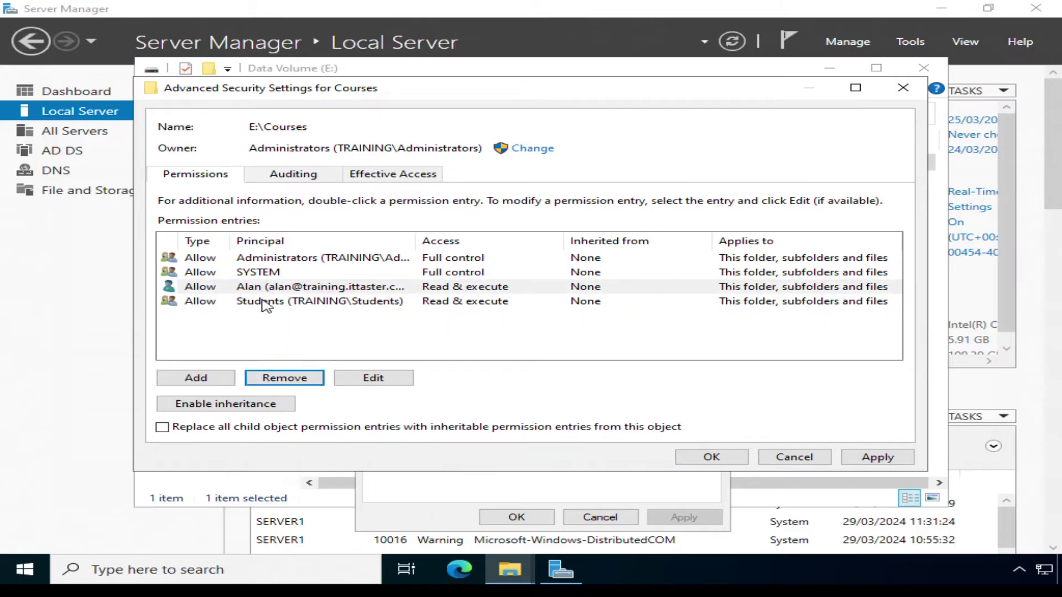
left_click(260, 290)
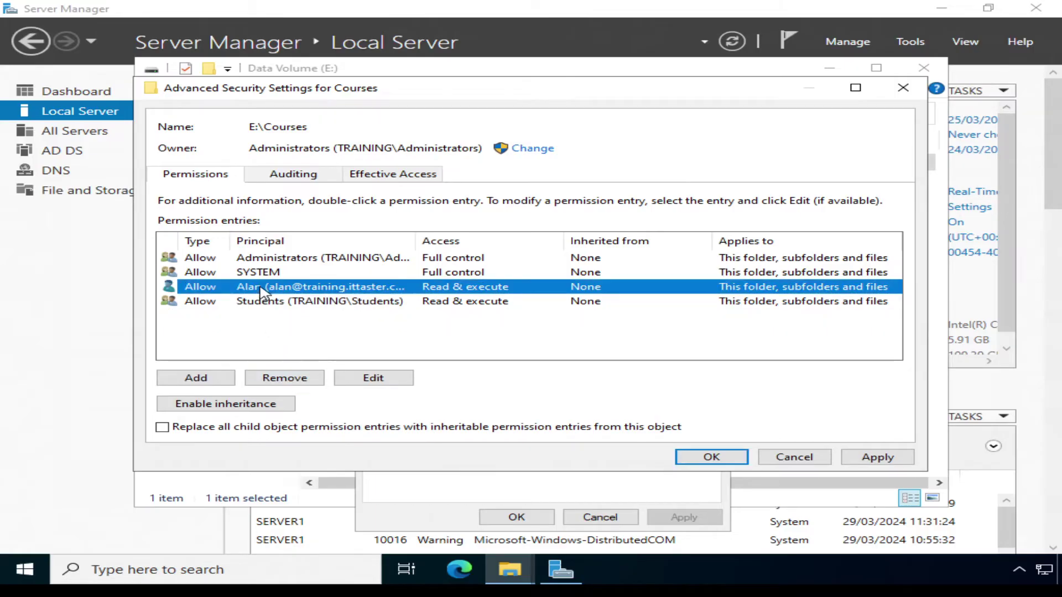
left_click(275, 380)
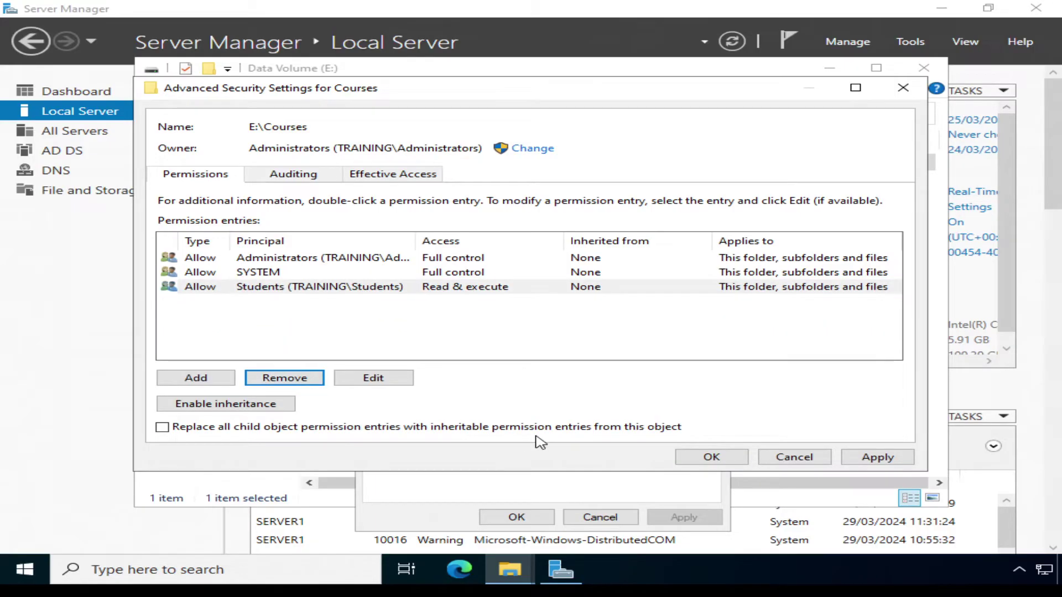
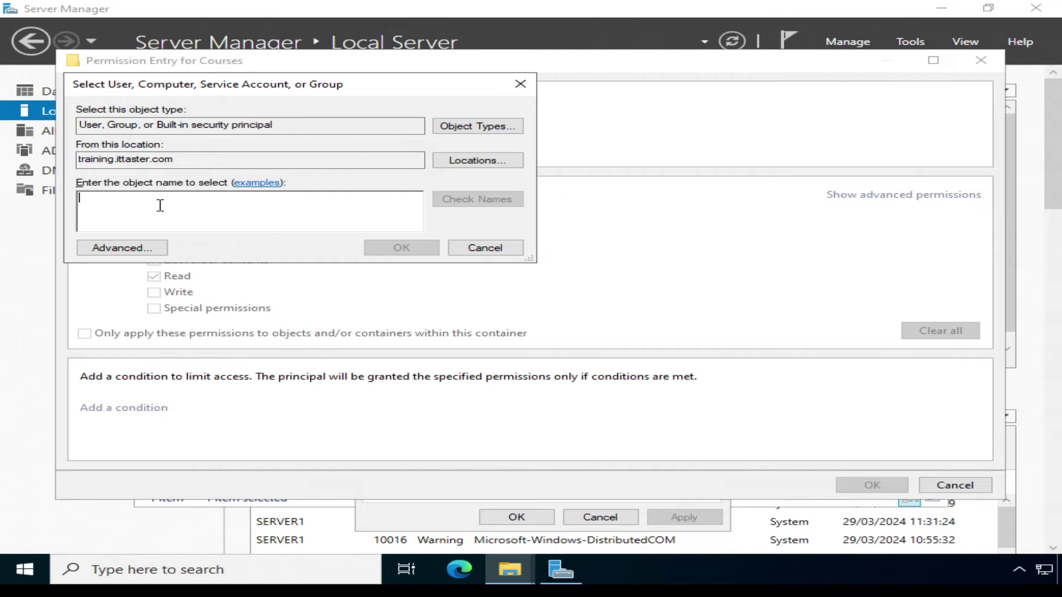
Add a permission entry allowing the Instructors group Modify access to the Courses folder, subfolders and files
type("in")
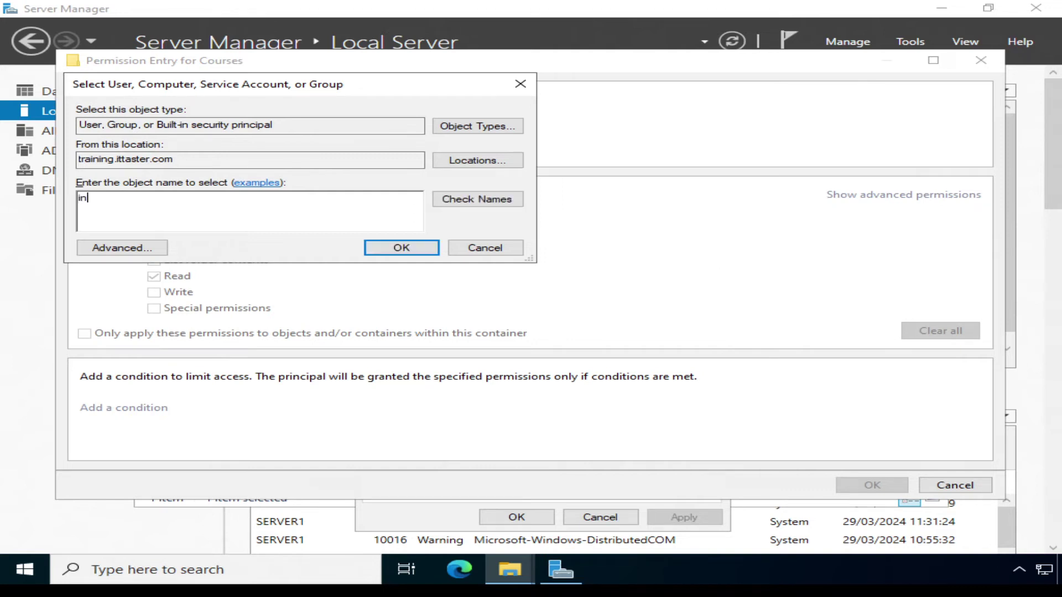
type("structors")
left_click(448, 205)
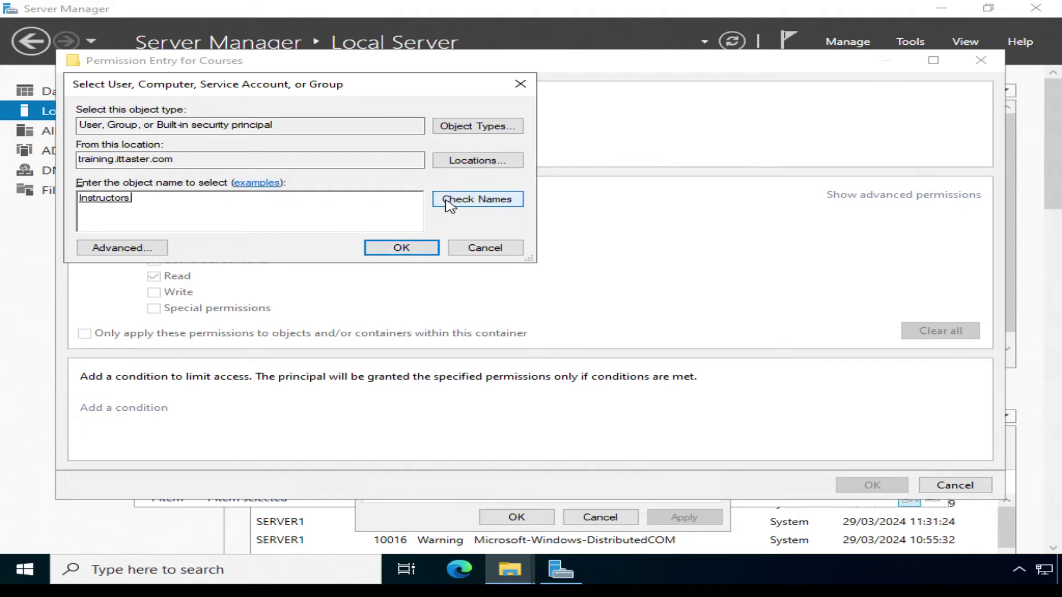
left_click(402, 248)
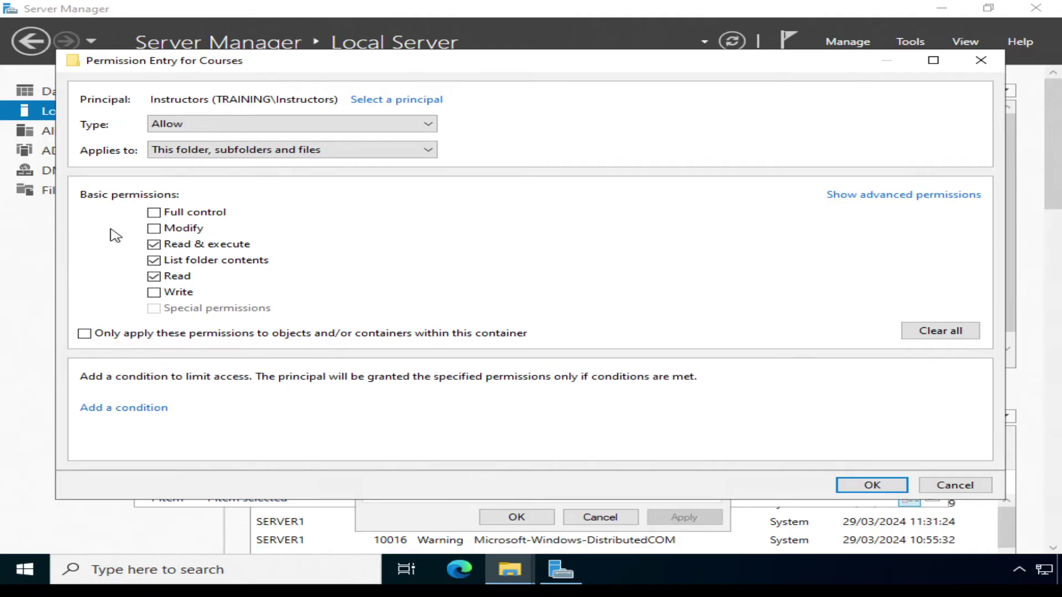
left_click(154, 215)
left_click(153, 213)
left_click(870, 485)
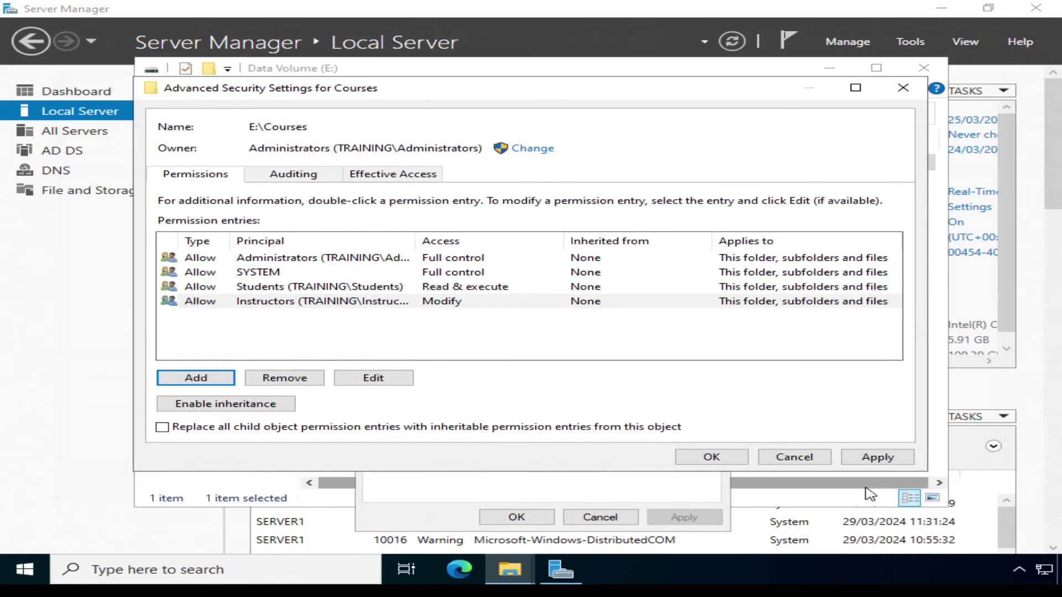
Apply and close the advanced security settings, and show the Courses folder's sharing properties
left_click(879, 459)
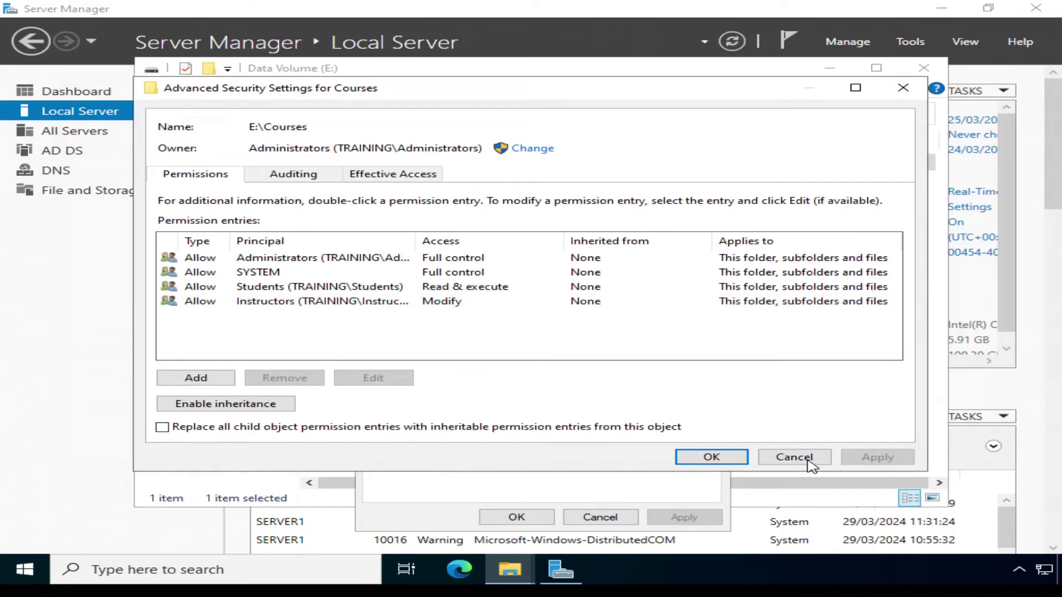
left_click(712, 458)
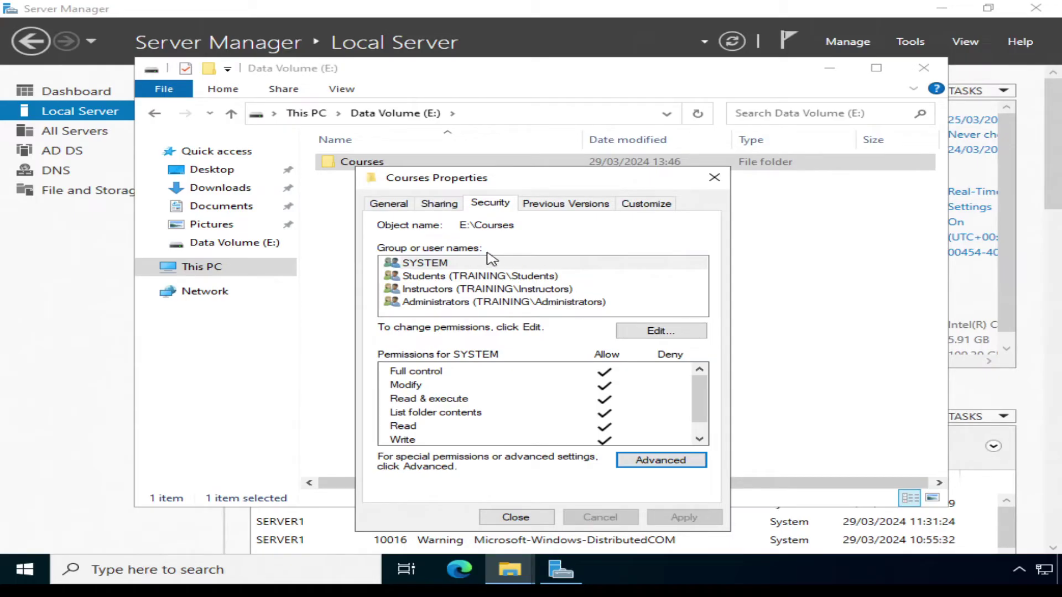
left_click(437, 205)
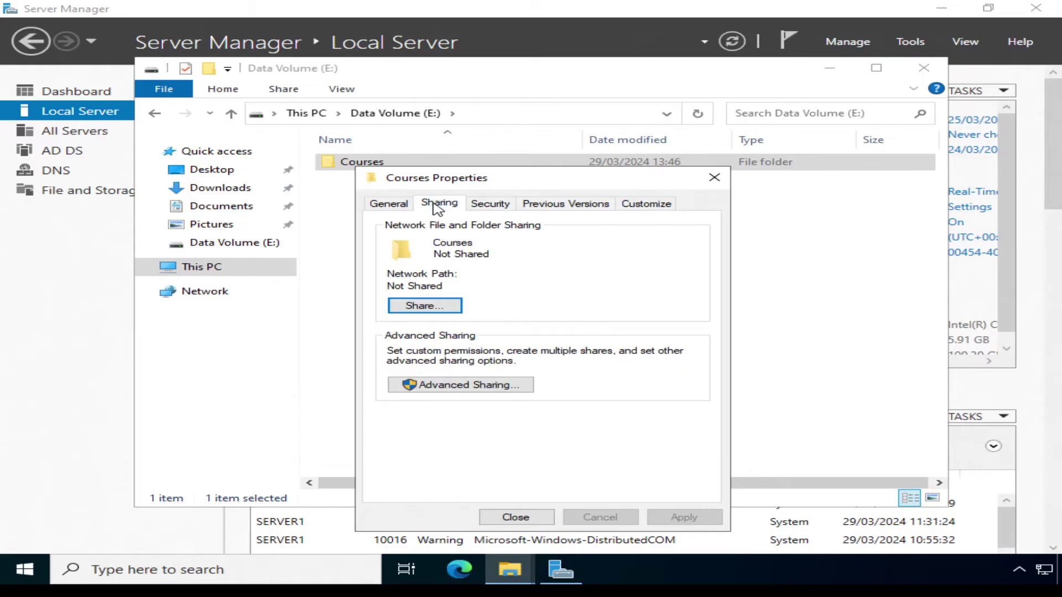
Share the Courses folder through Advanced Sharing with the share name Courses, and remove Everyone from its share permissions
left_click(493, 388)
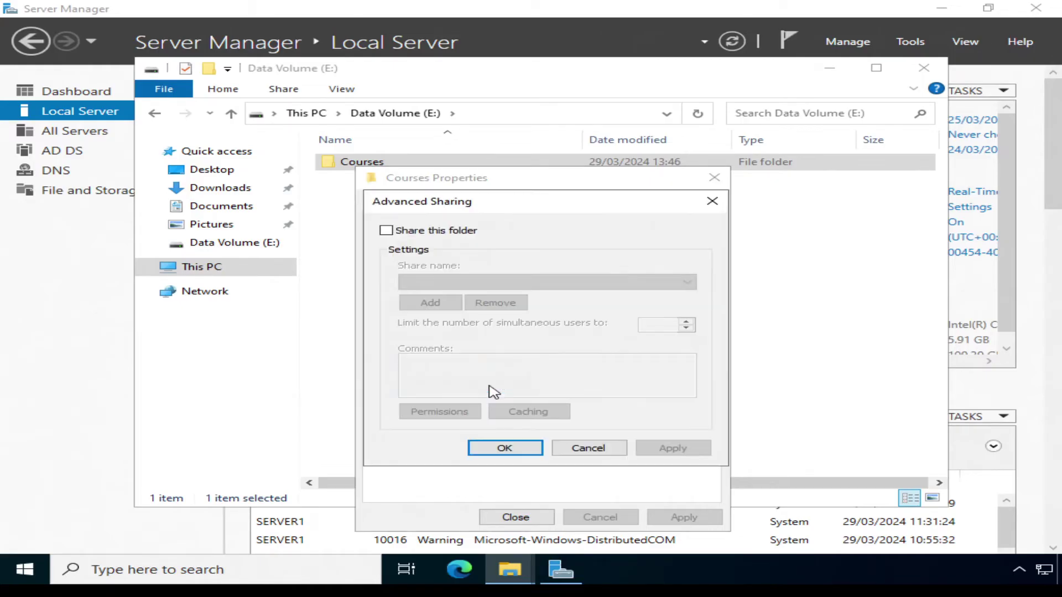
left_click(386, 231)
left_click(467, 282)
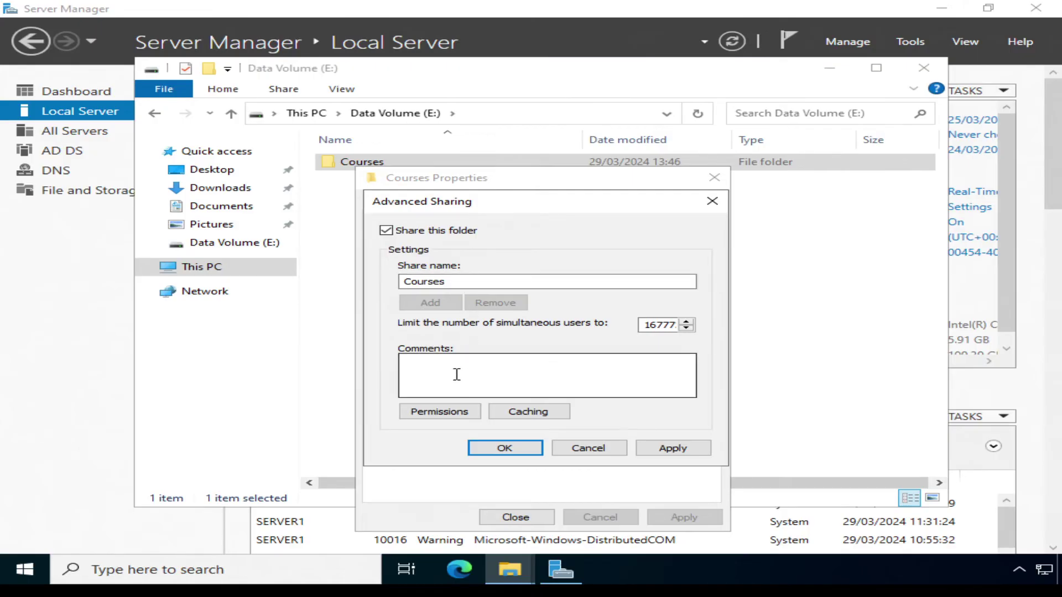
left_click(444, 409)
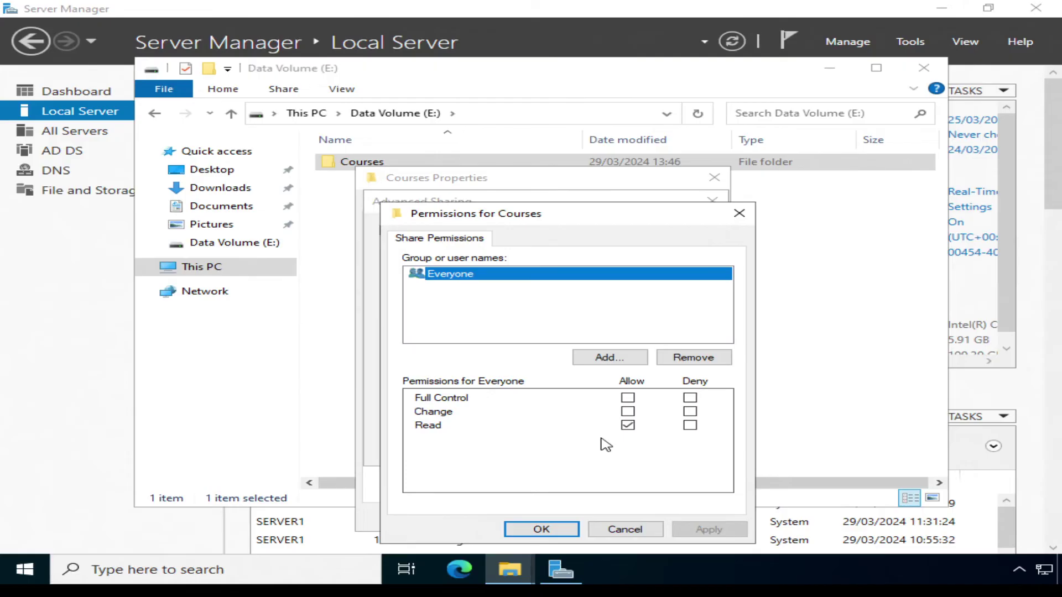
left_click(691, 358)
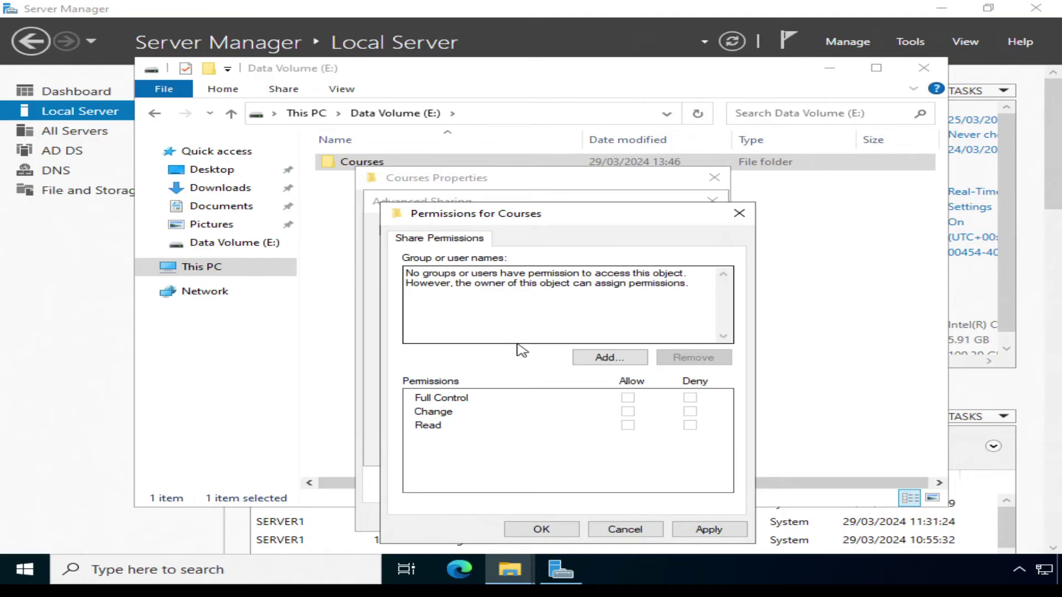
Add Domain Users to the share permissions with Change and Read allowed, and confirm the sharing settings
left_click(592, 359)
type("do")
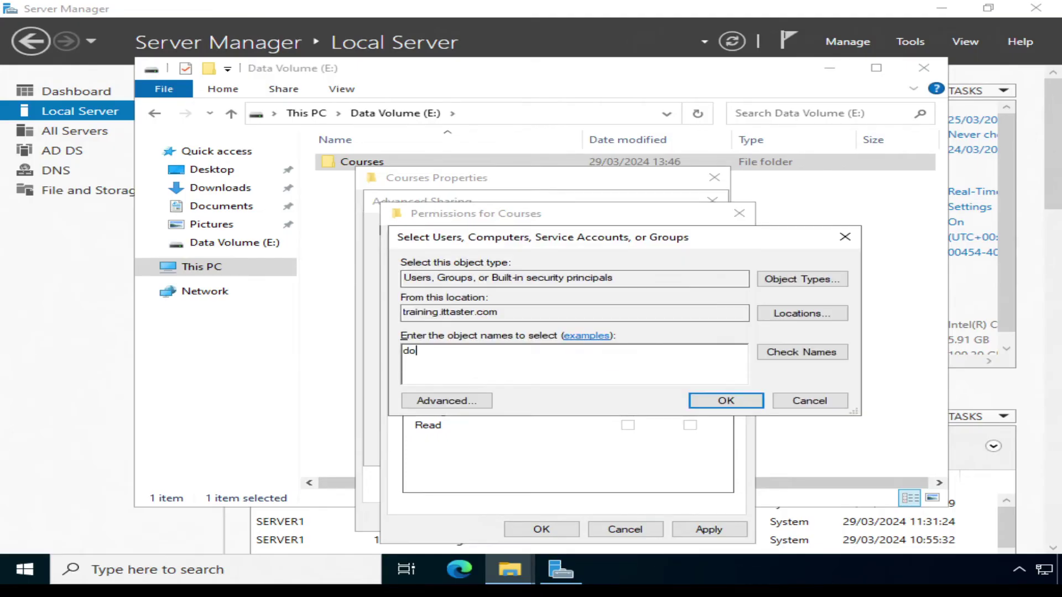
type("main users")
left_click(813, 357)
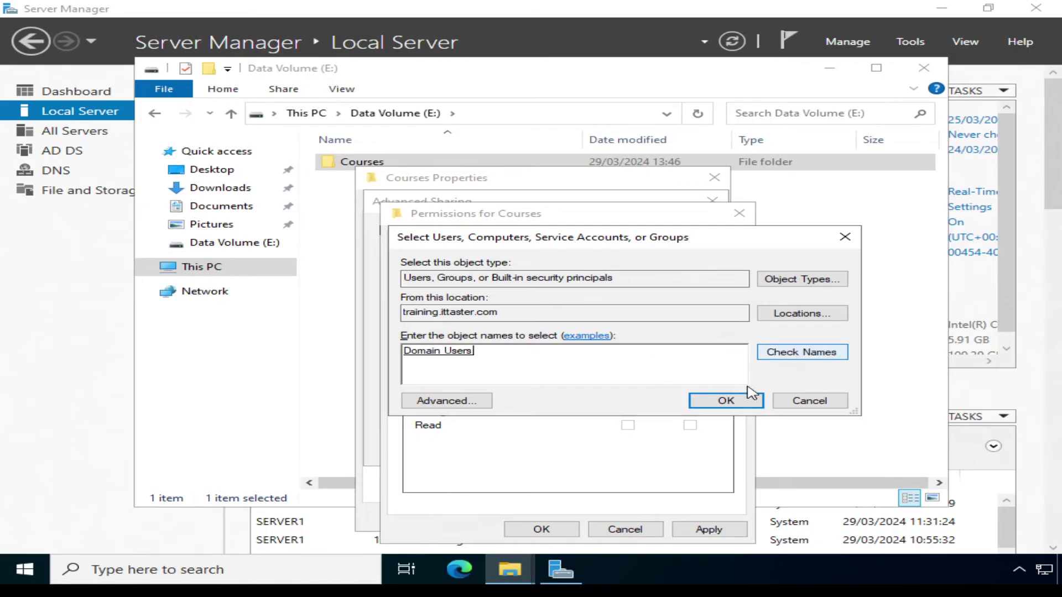
left_click(735, 402)
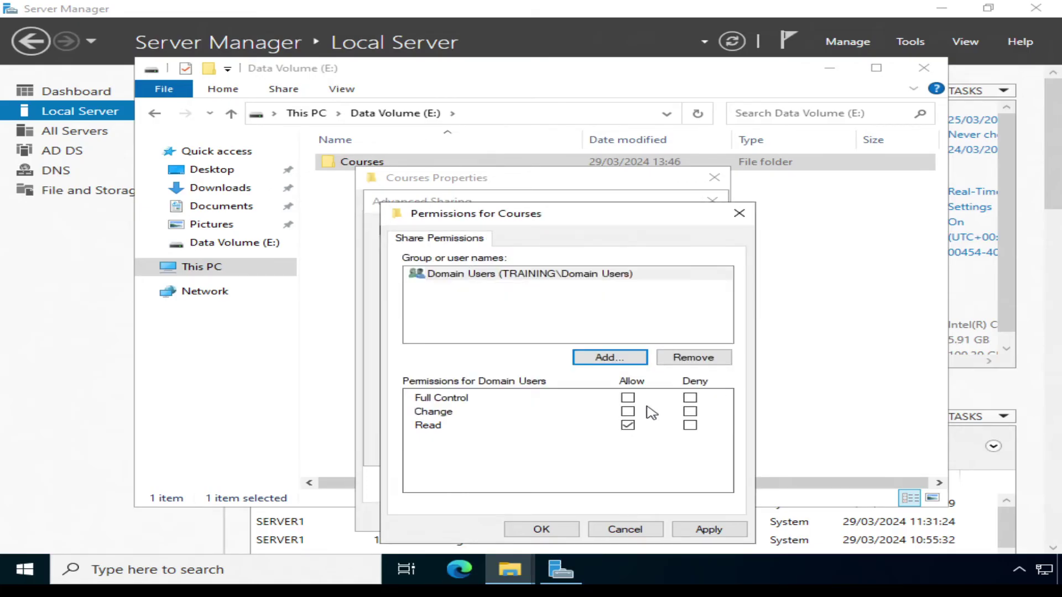
left_click(622, 411)
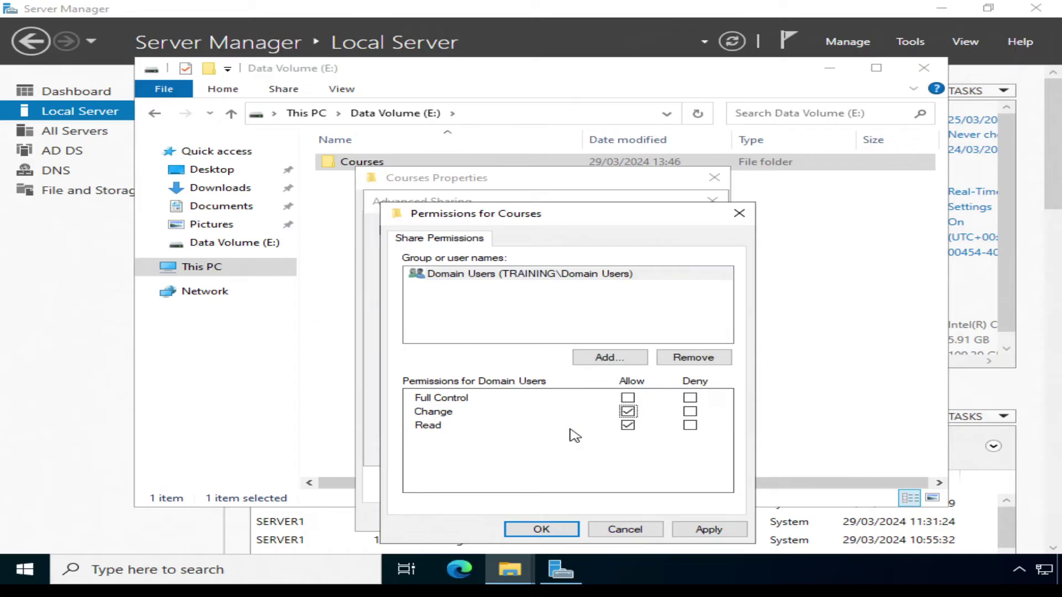
left_click(548, 530)
left_click(510, 450)
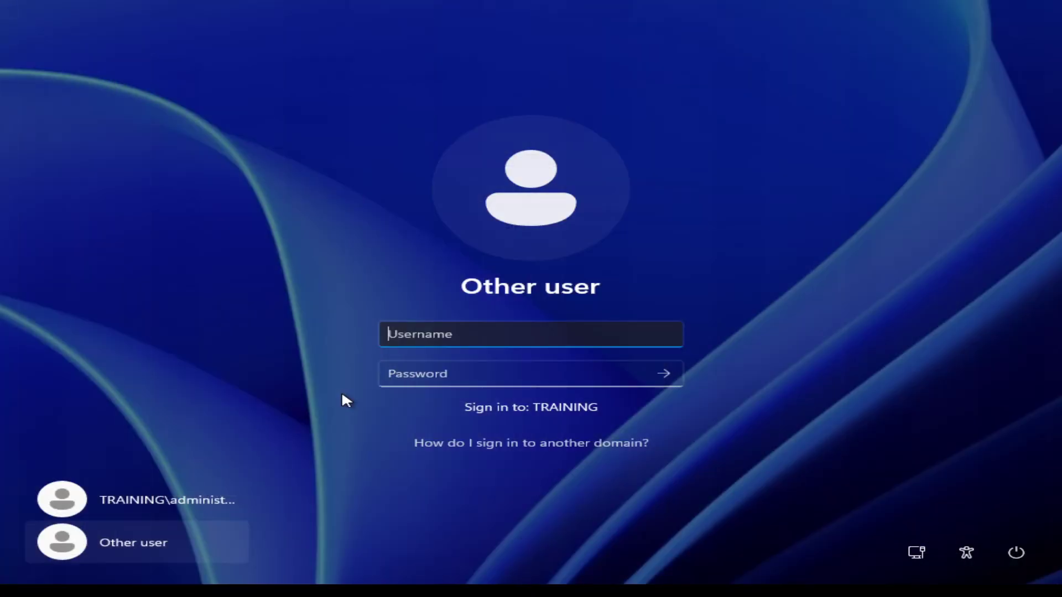
On the Windows 11 client, sign in to the TRAINING domain with the student's username and account password
type("Alan")
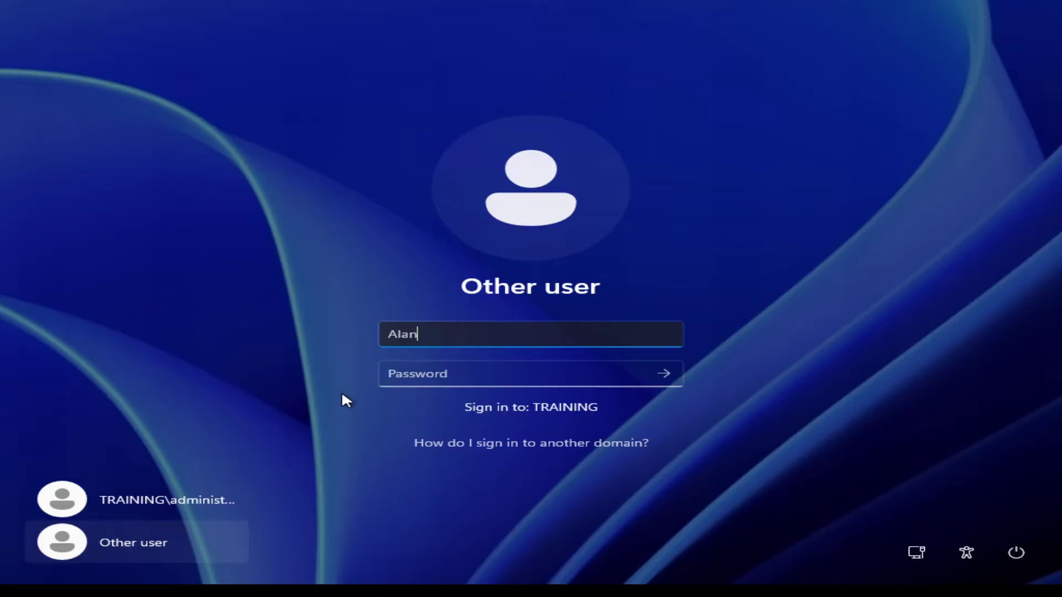
key("Tab")
type("*****")
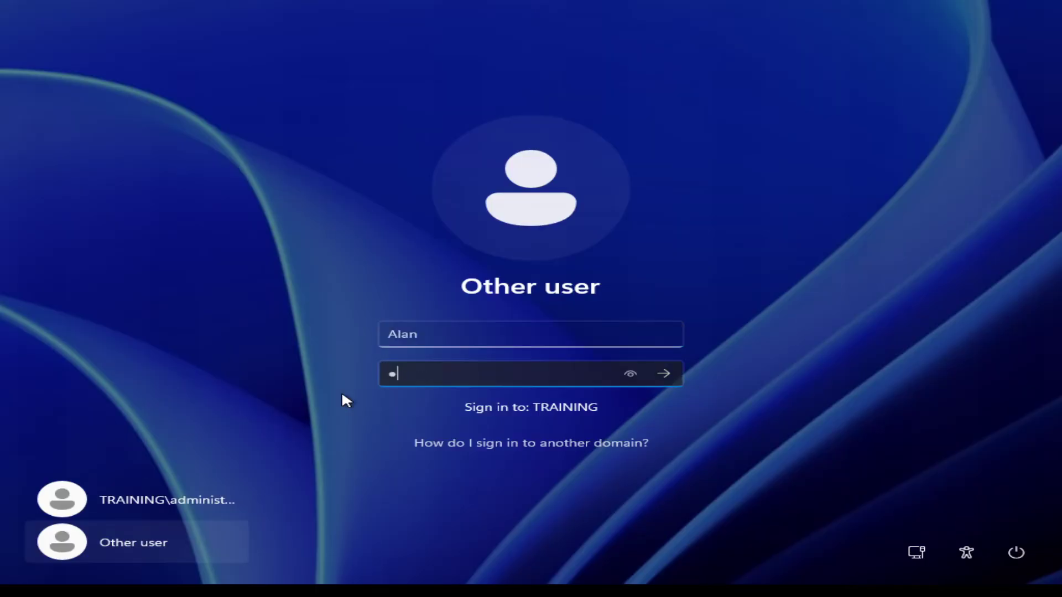
type("******")
key("Return")
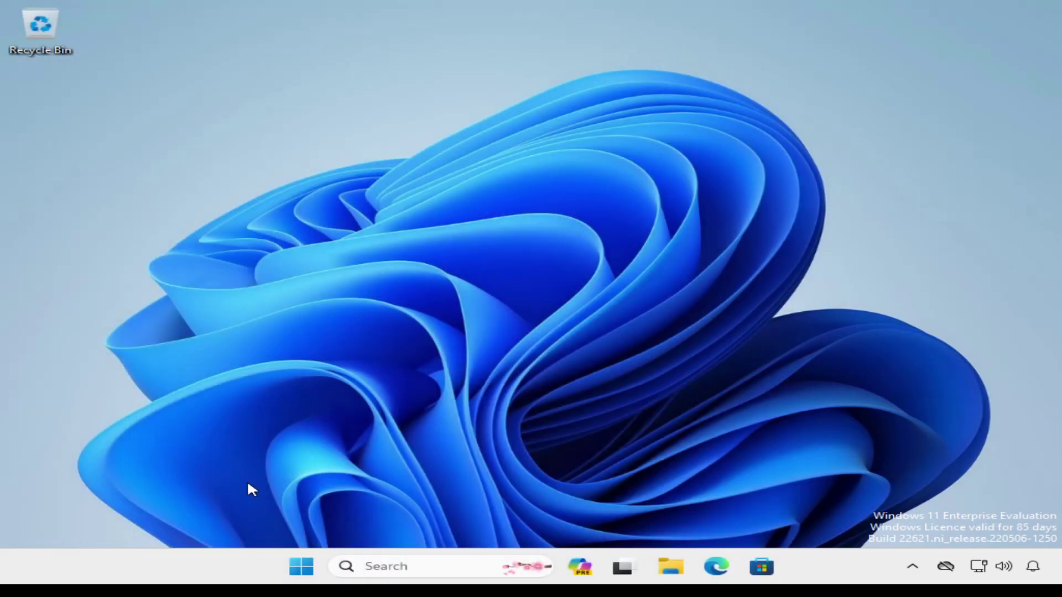
Open the network share \\Server1\Courses through the Run dialog
right_click(301, 566)
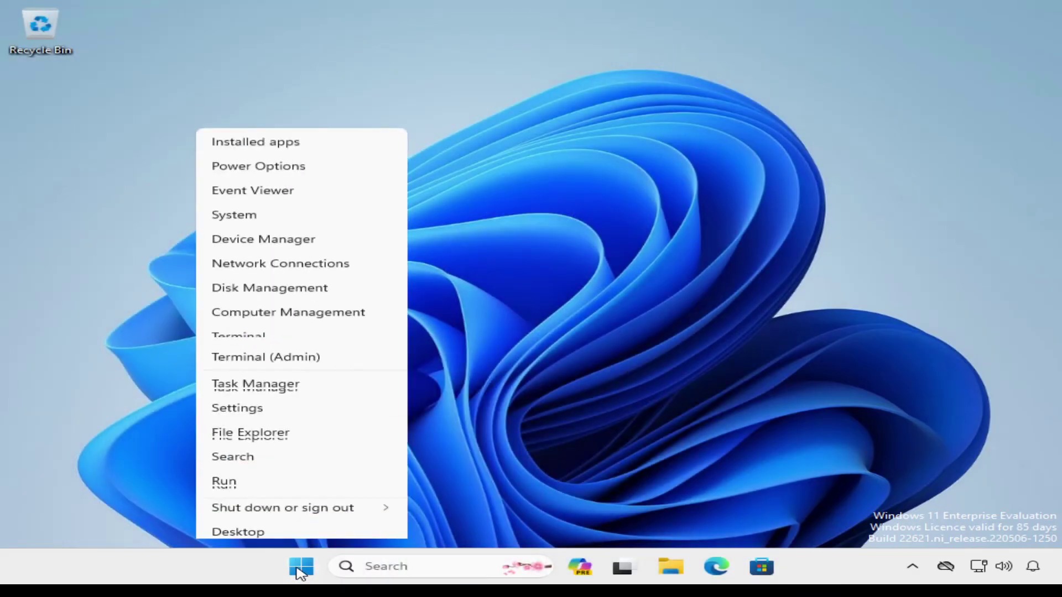
left_click(223, 475)
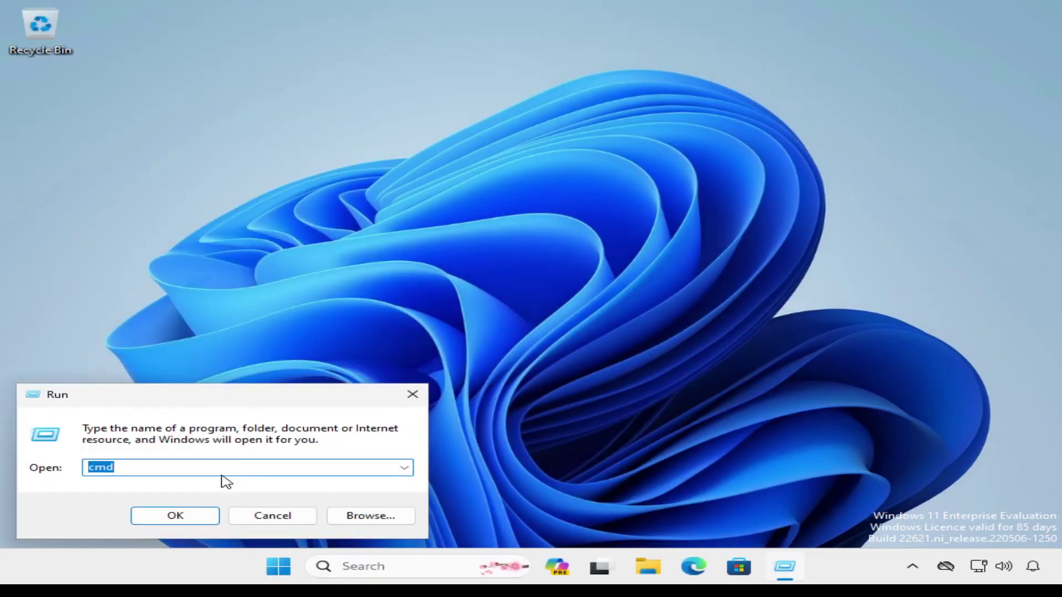
key("BackSpace")
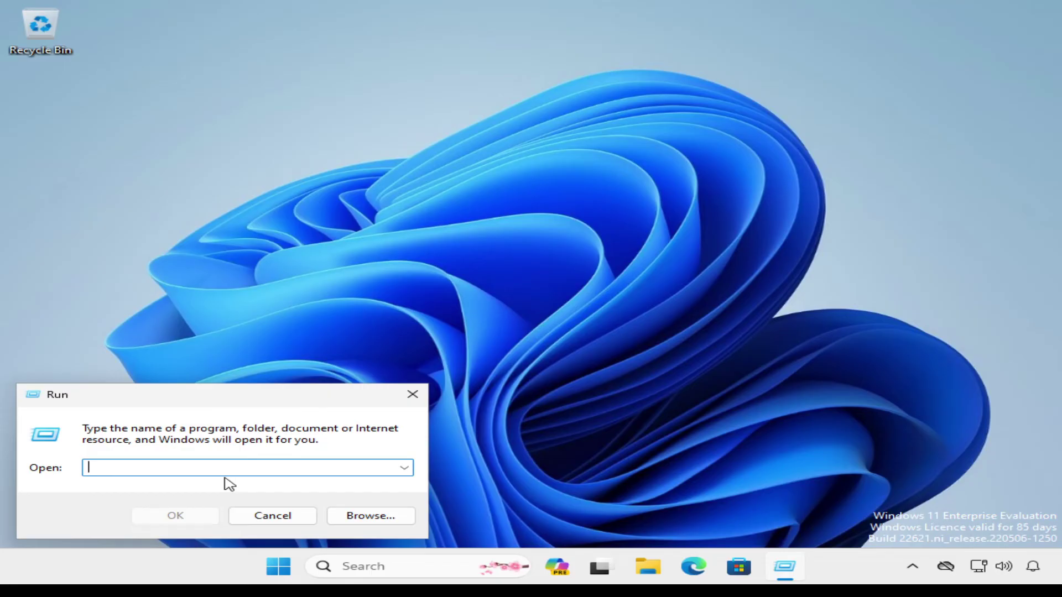
type("\\\\")
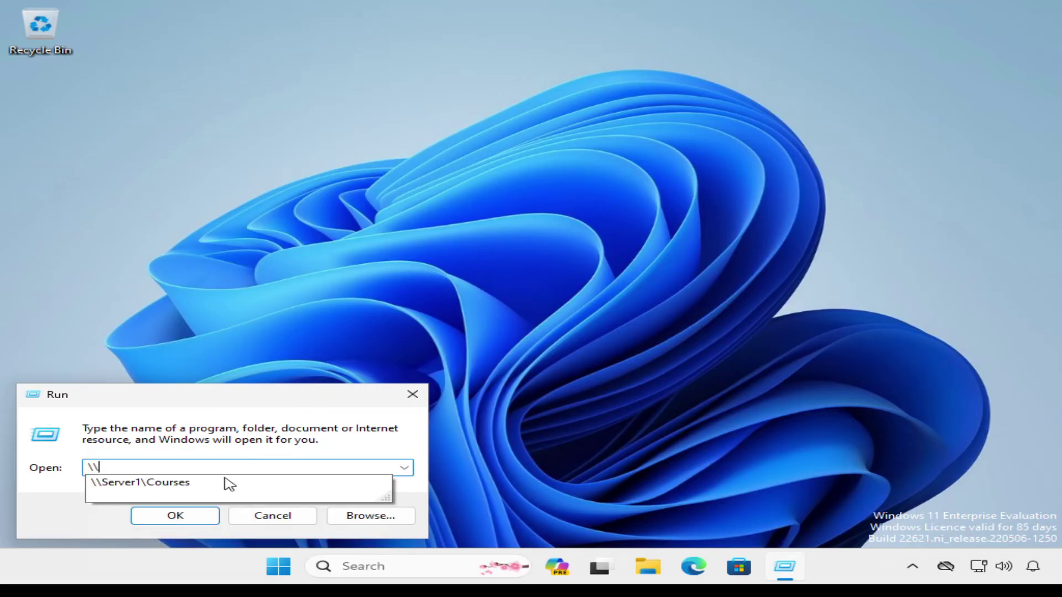
type("Server1\\")
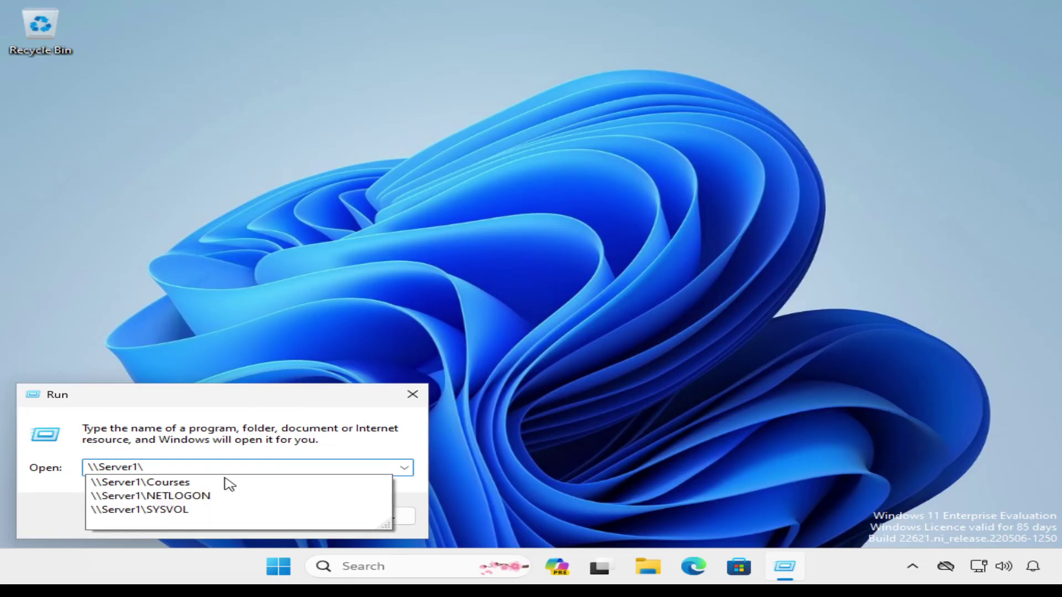
type("Courses")
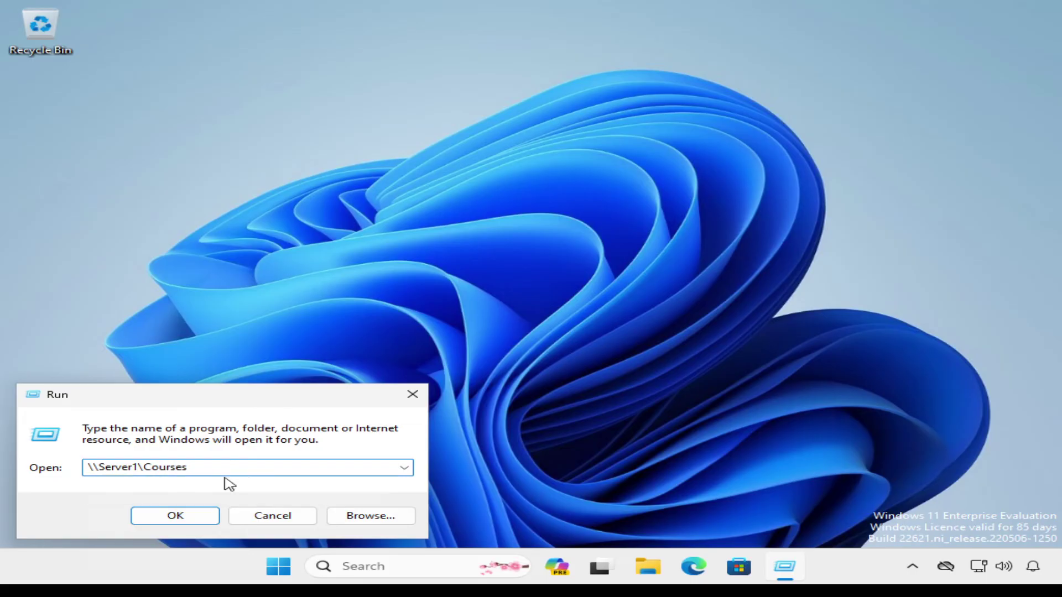
key("Return")
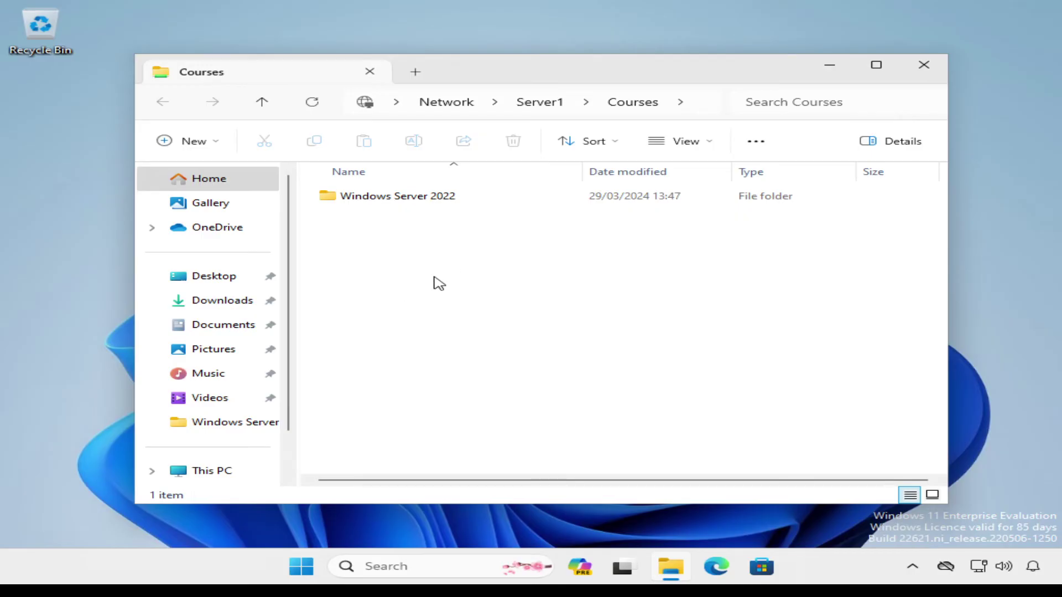
Try to create a new text document in the Courses share while signed in as the student
right_click(505, 296)
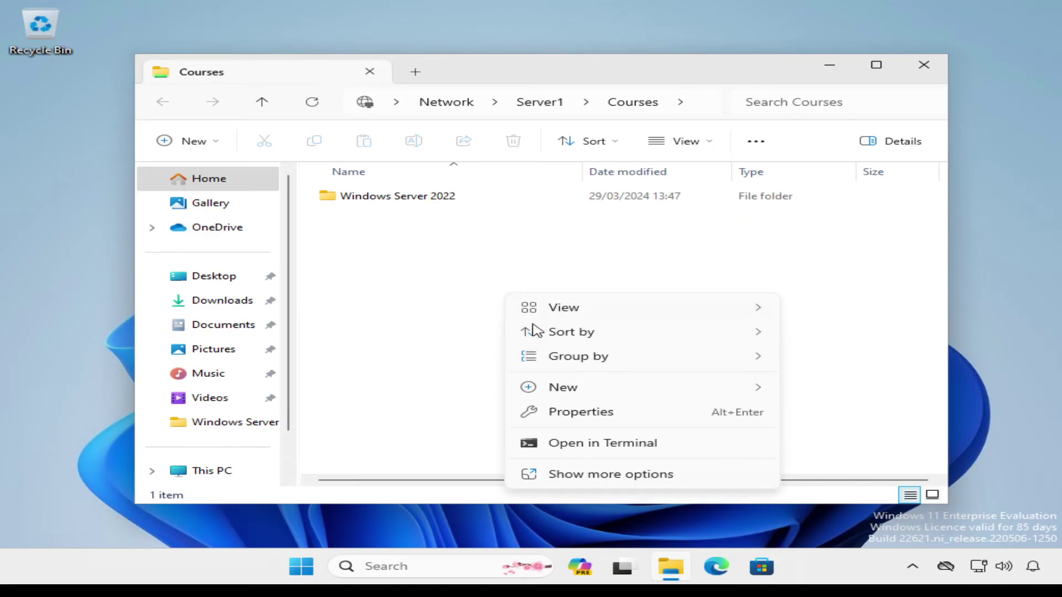
mouse_move(613, 397)
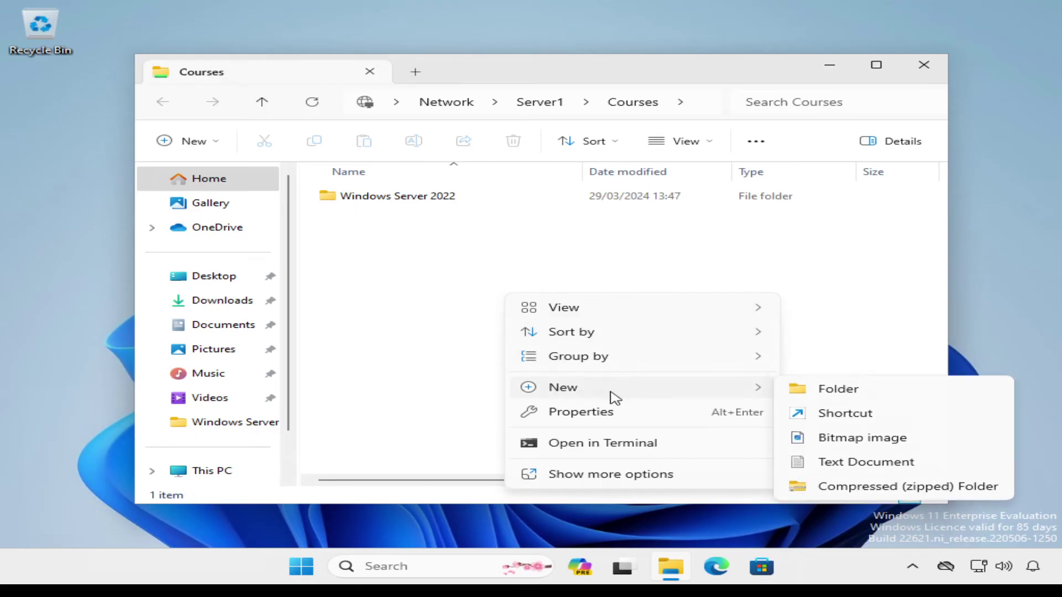
left_click(810, 465)
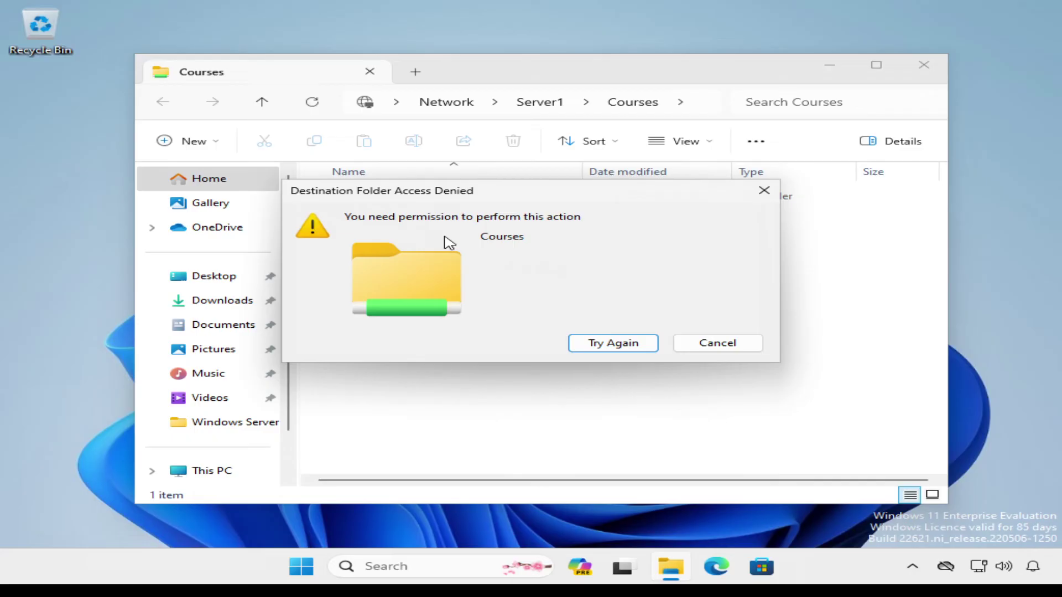
left_click(714, 344)
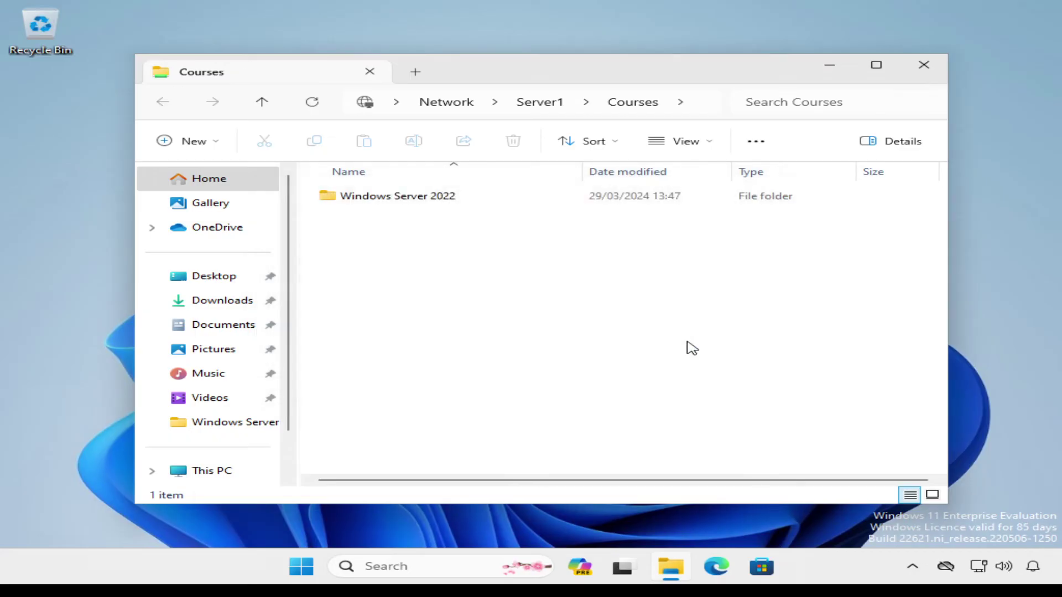
Read the Course Notes and Skills Test documents in the share's Windows Server 2022 folder, closing each one
double_click(355, 200)
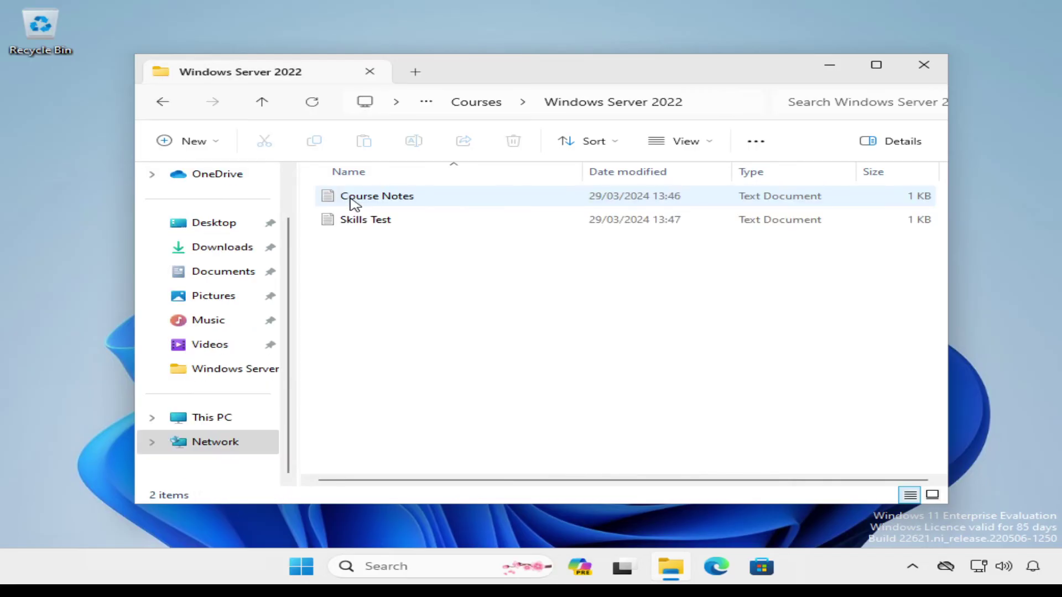
double_click(352, 200)
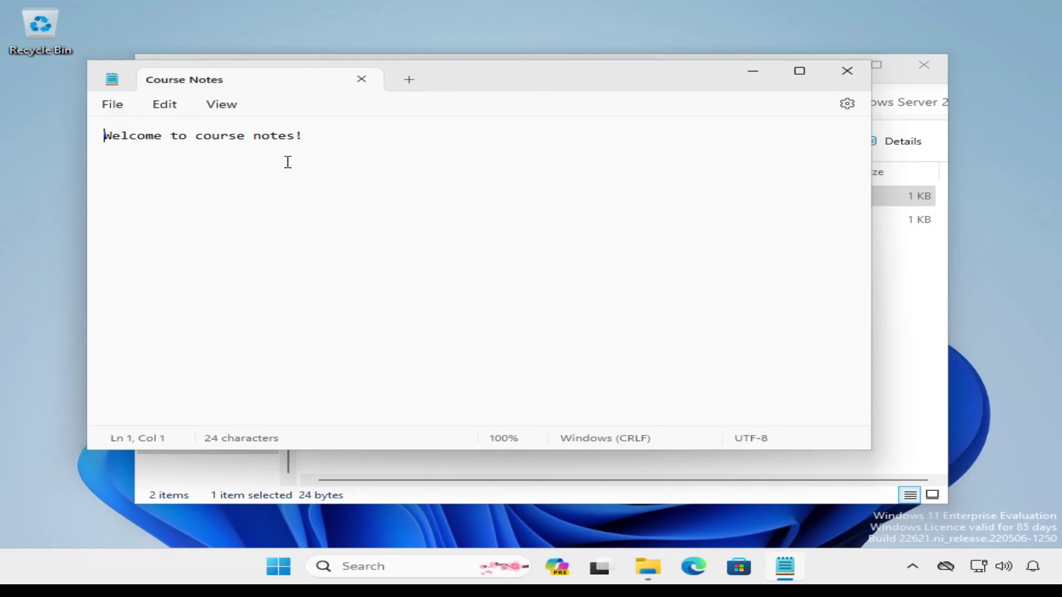
left_click(845, 72)
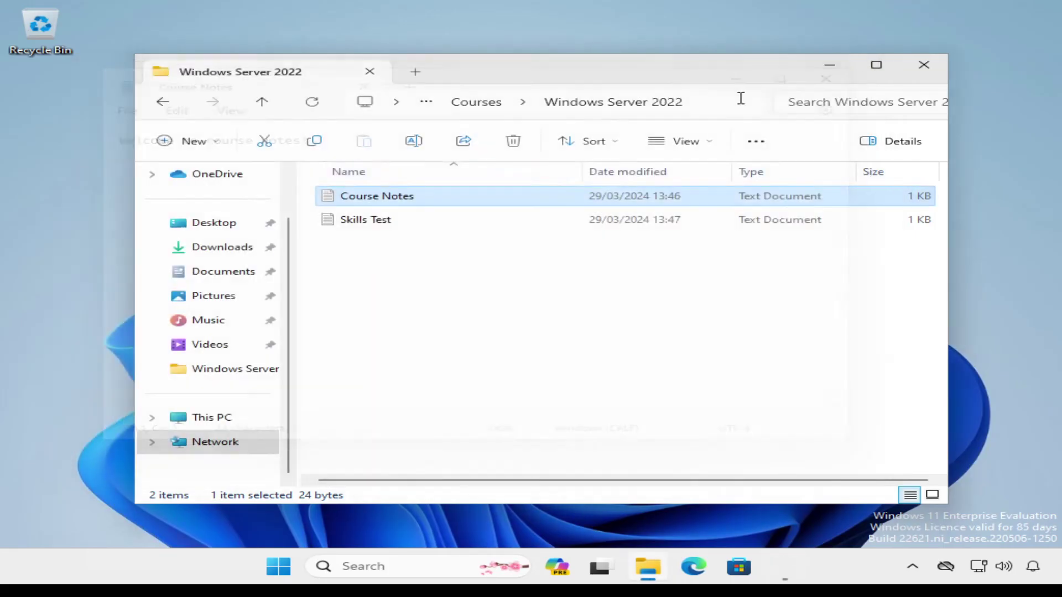
double_click(355, 221)
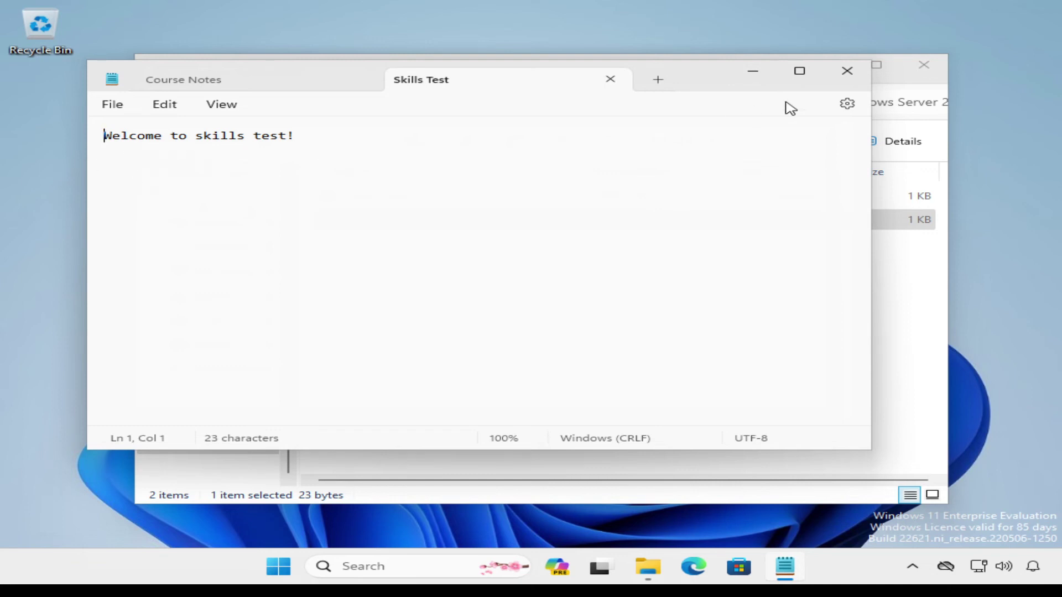
left_click(844, 75)
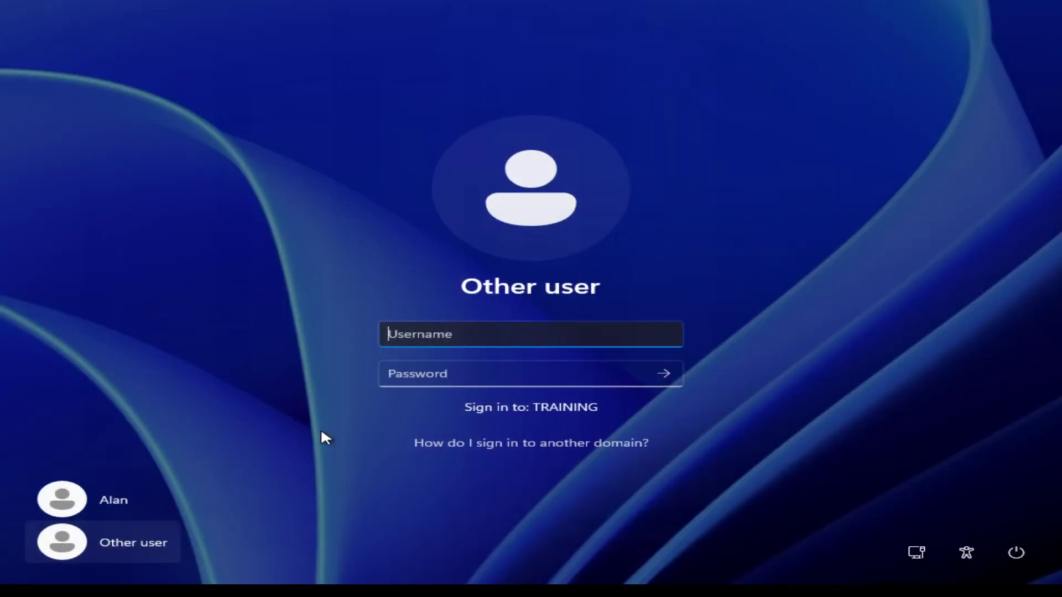
Sign in to the TRAINING domain as another user with the instructor's username and account password
type("ittaster")
key("Tab")
type("••••••••••••")
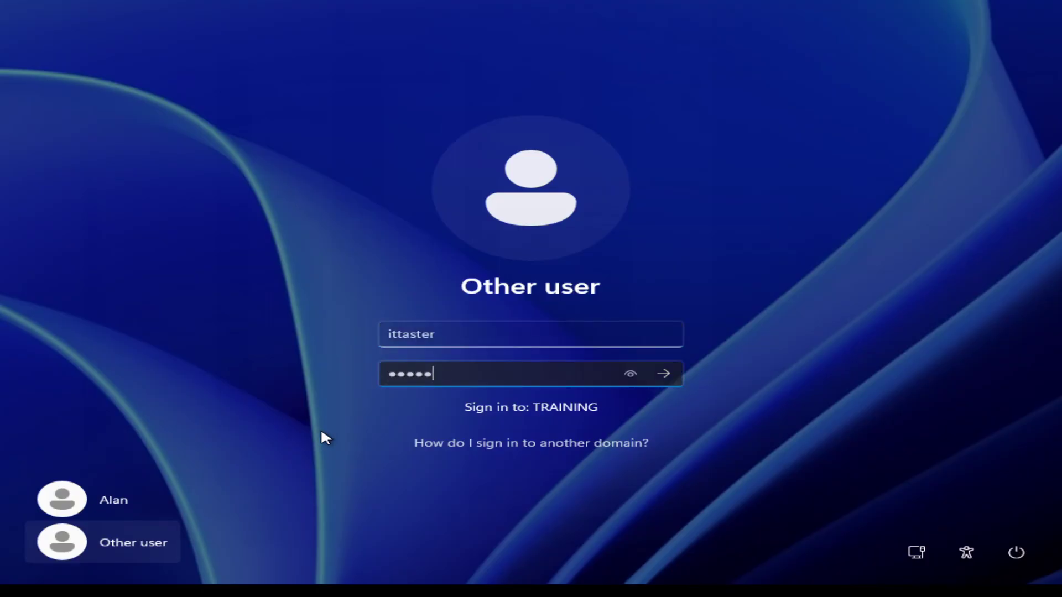
key("Return")
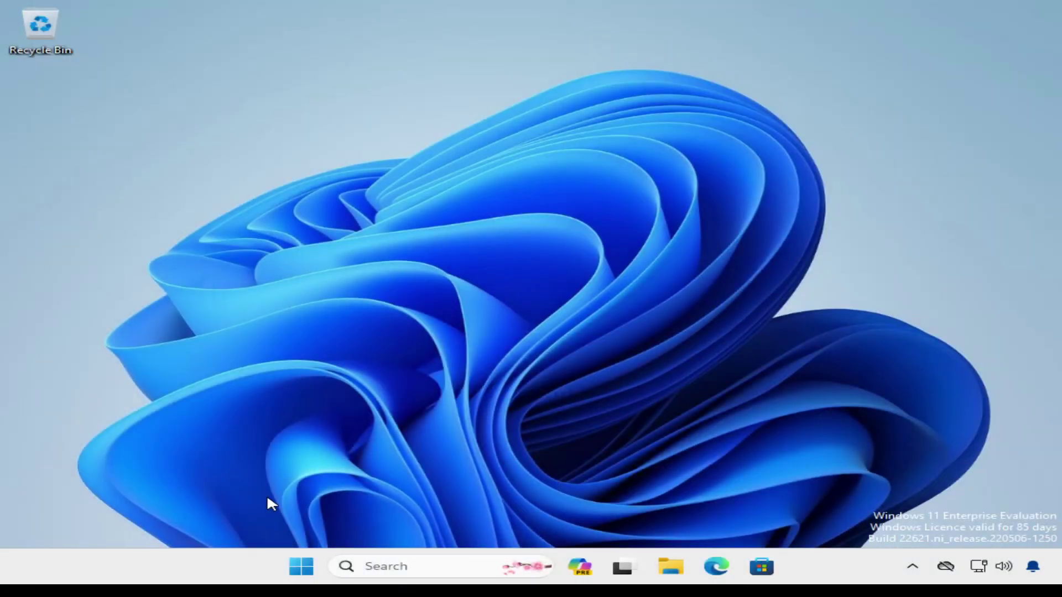
Open the \\Server1\Courses share through the Run dialog in the instructor's session
right_click(301, 565)
left_click(220, 473)
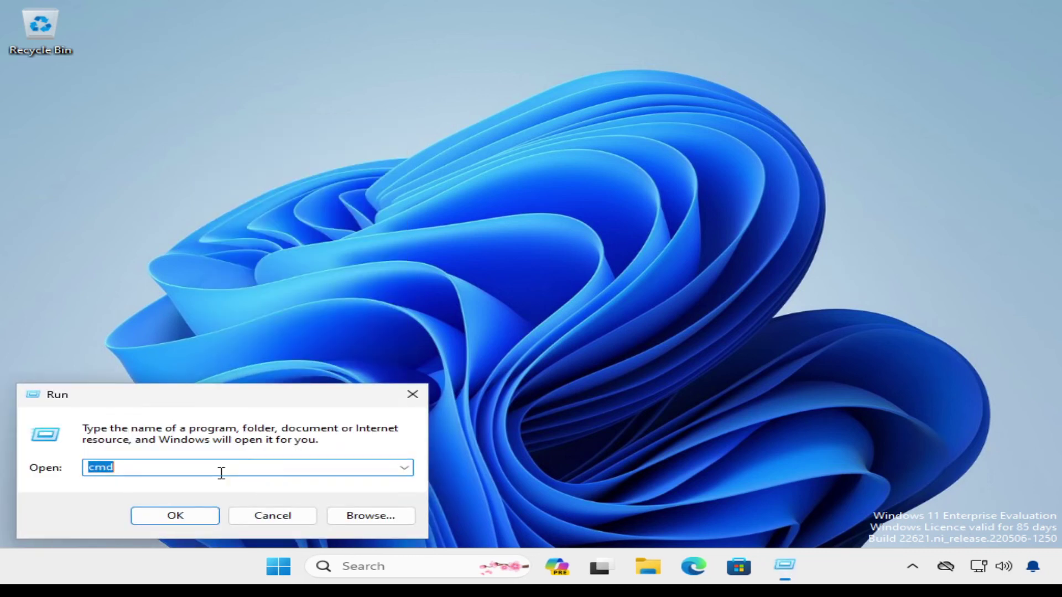
type("\\\\")
key("Down")
key("Return")
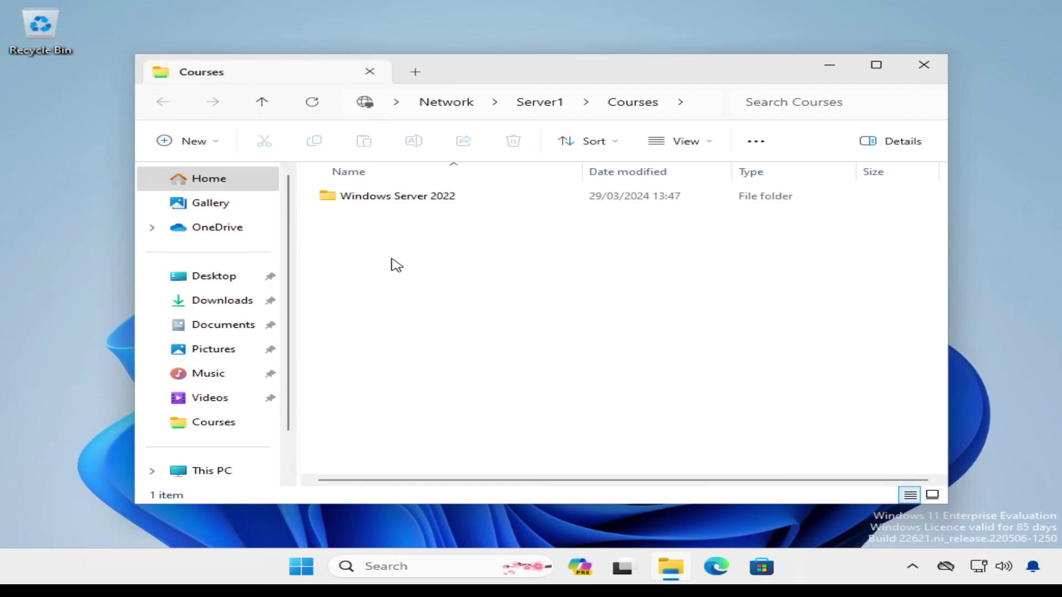
Create a text document named Study Guide in the Courses share and open it for editing
right_click(496, 284)
mouse_move(547, 380)
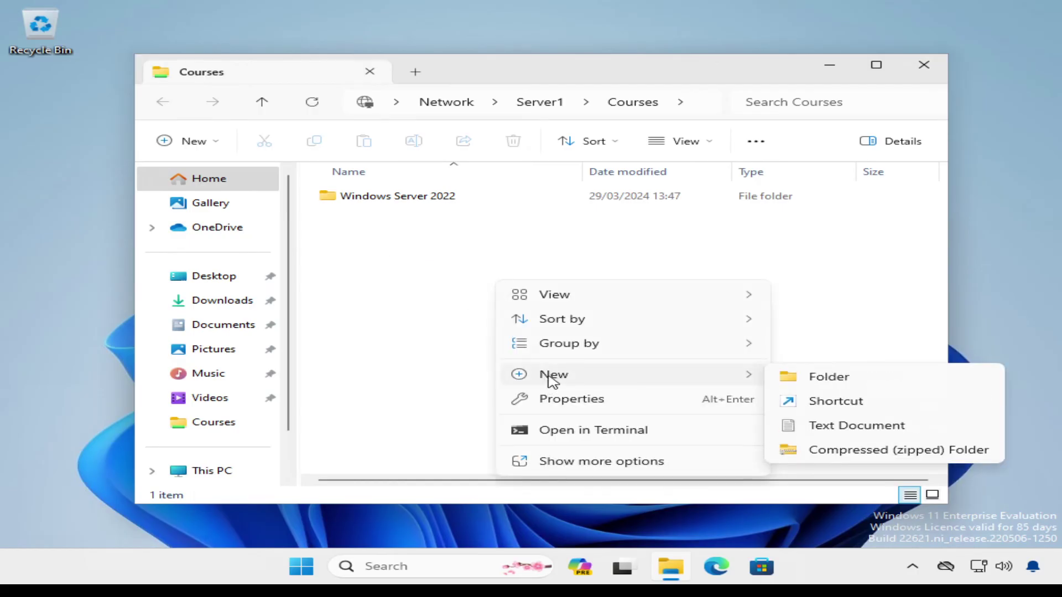
left_click(790, 427)
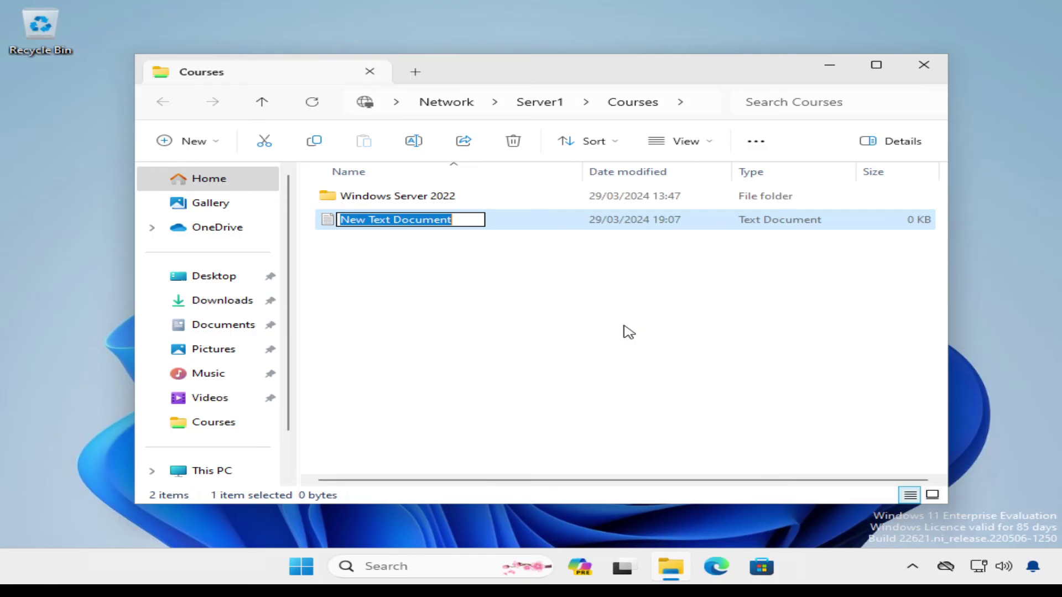
type("Study Guide")
key("Return")
key("Return")
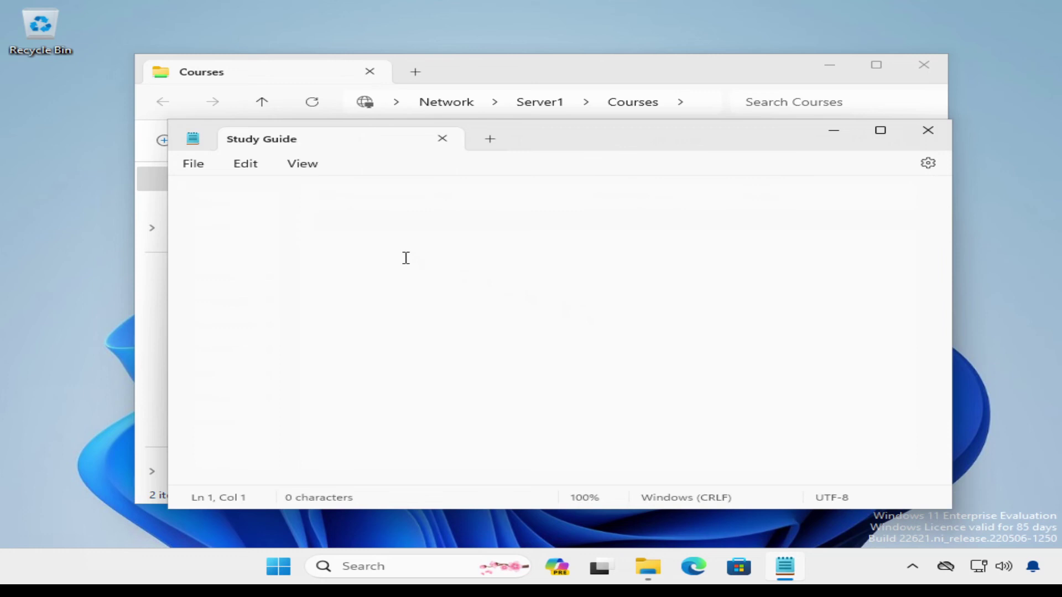
Write "Welcome to the study guide" in the Study Guide document, save it and close it
type("Welcome to")
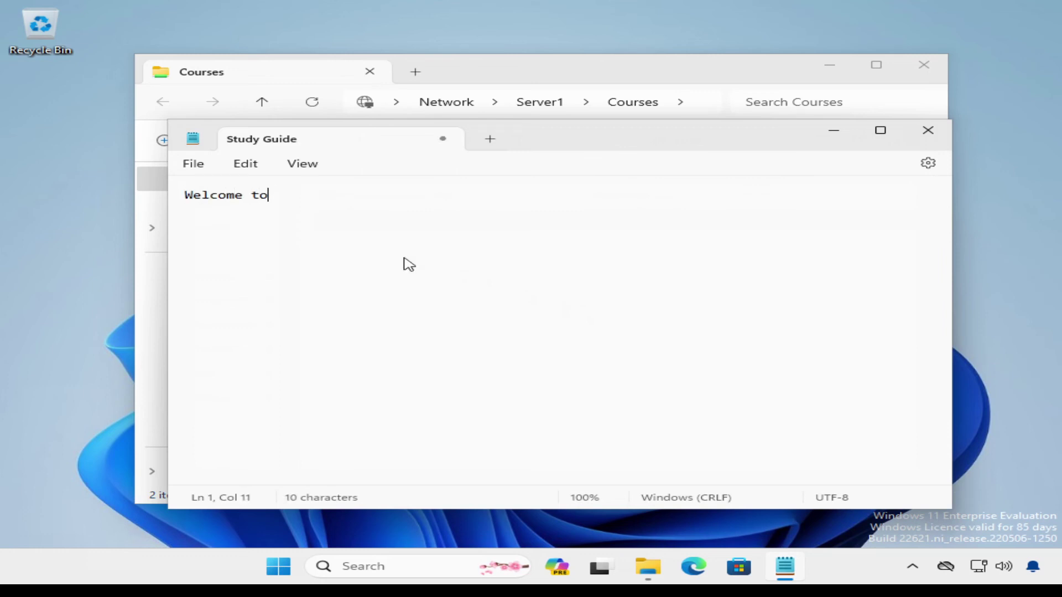
type(" the su")
type("tudy guide")
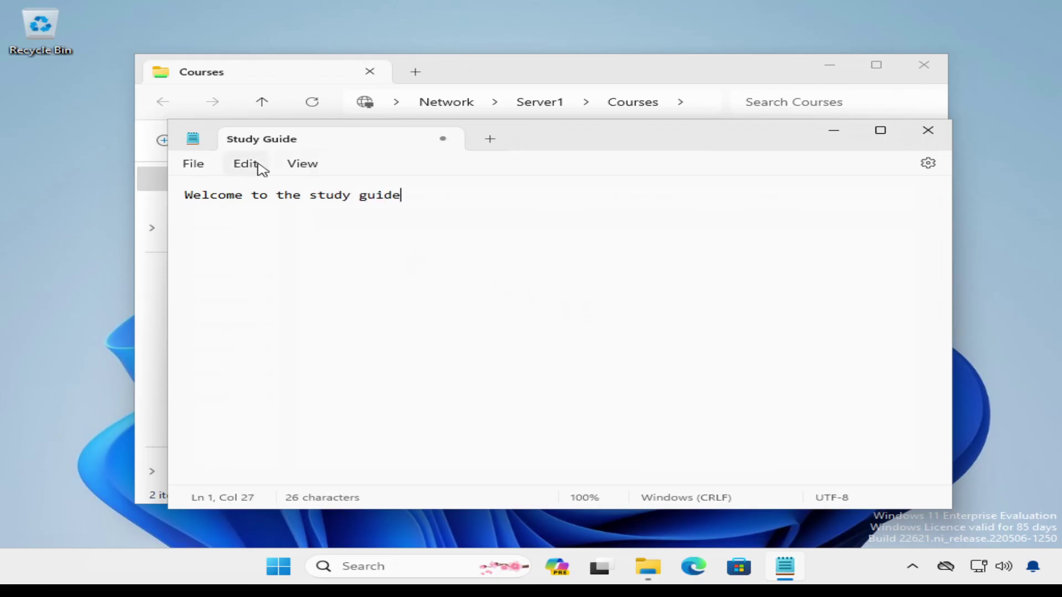
left_click(195, 165)
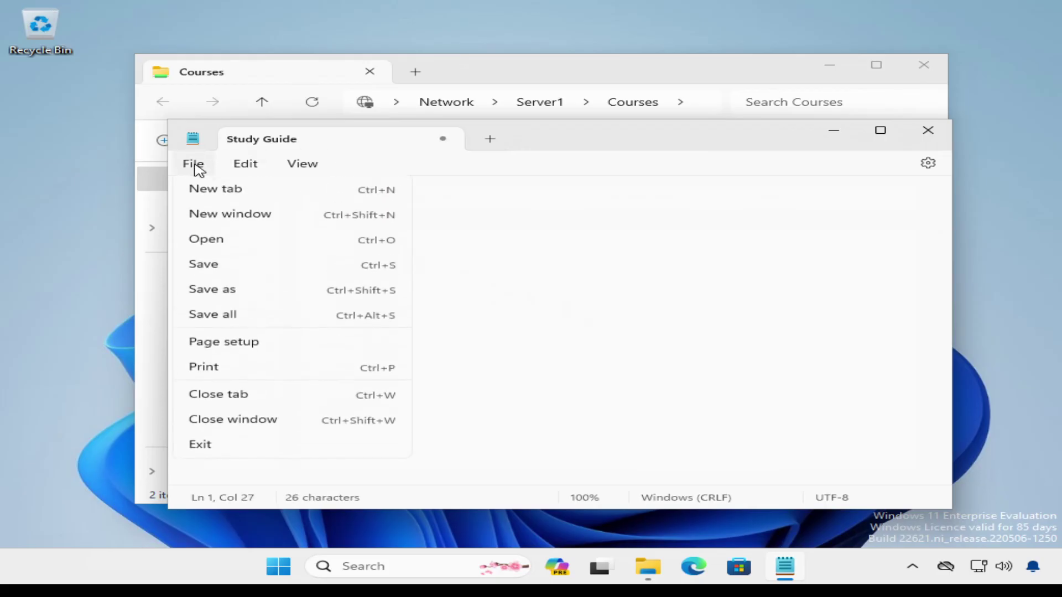
left_click(201, 267)
left_click(929, 132)
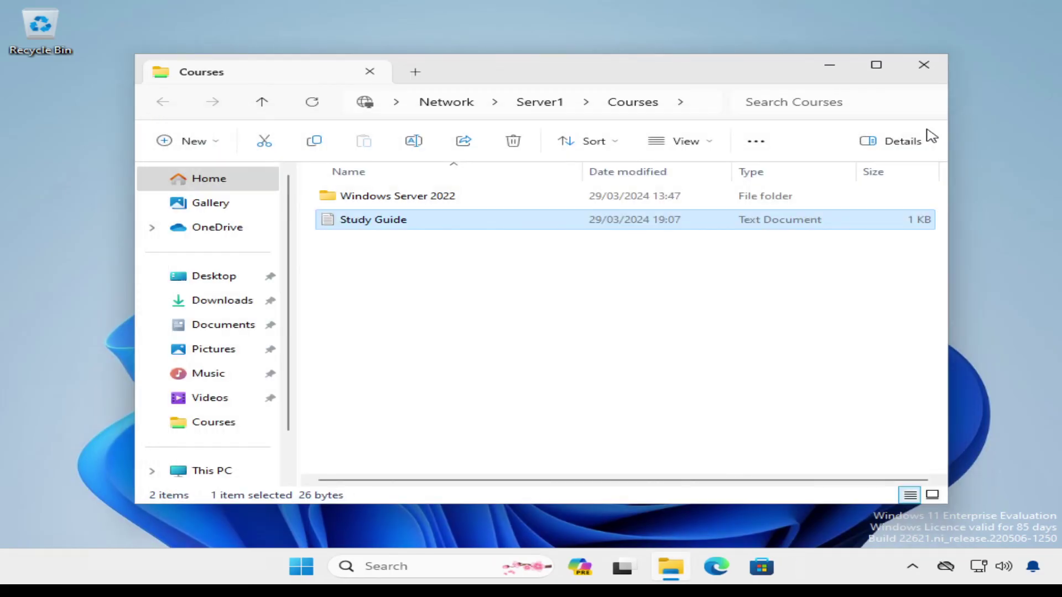
Check the instructor's read access by opening Course Notes and Skills Test in the Windows Server 2022 folder, closing each one
double_click(393, 197)
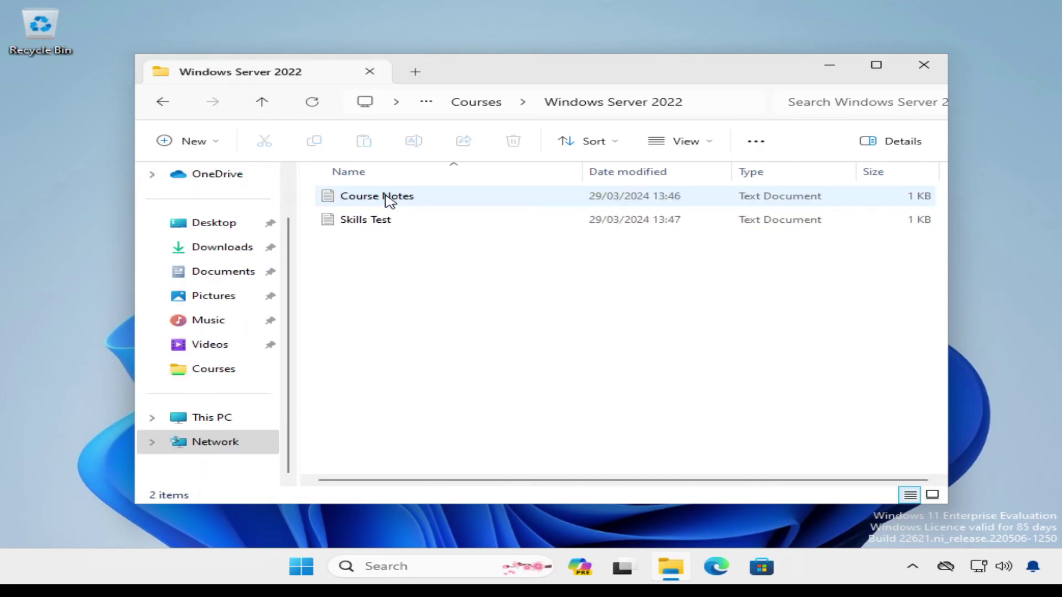
double_click(360, 198)
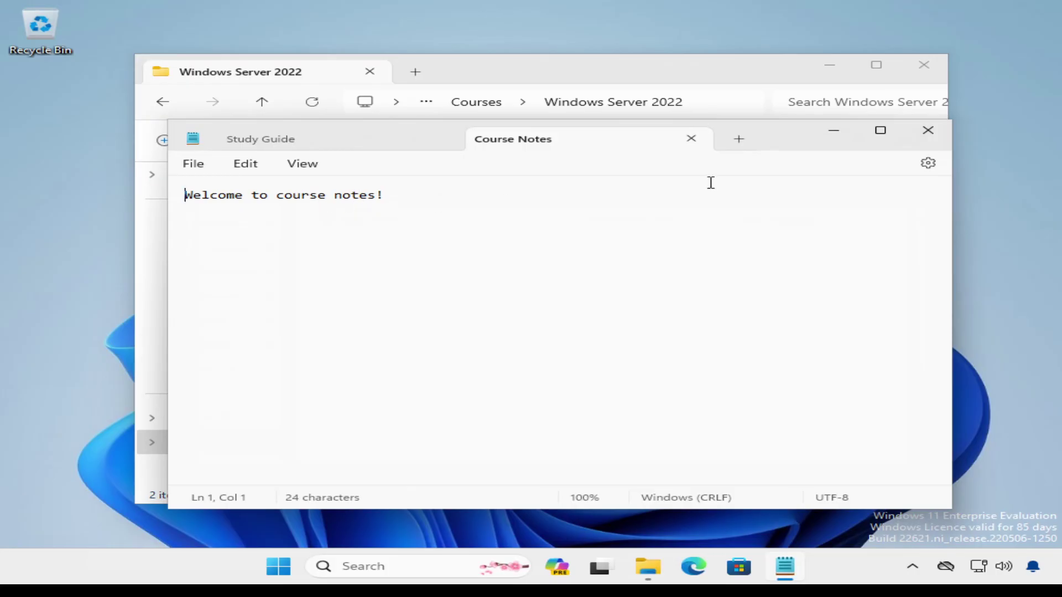
left_click(927, 130)
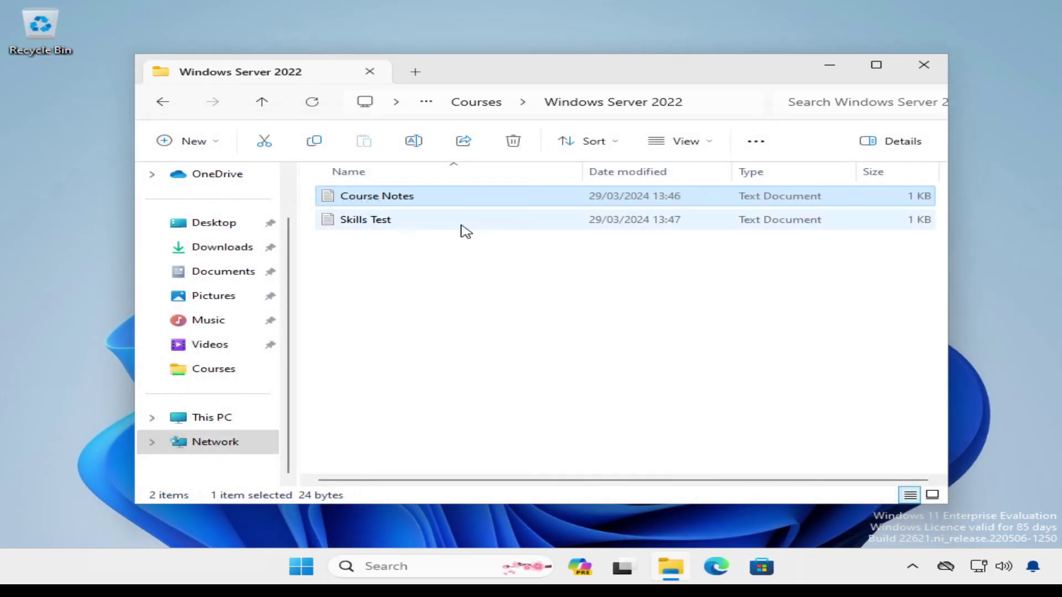
double_click(399, 224)
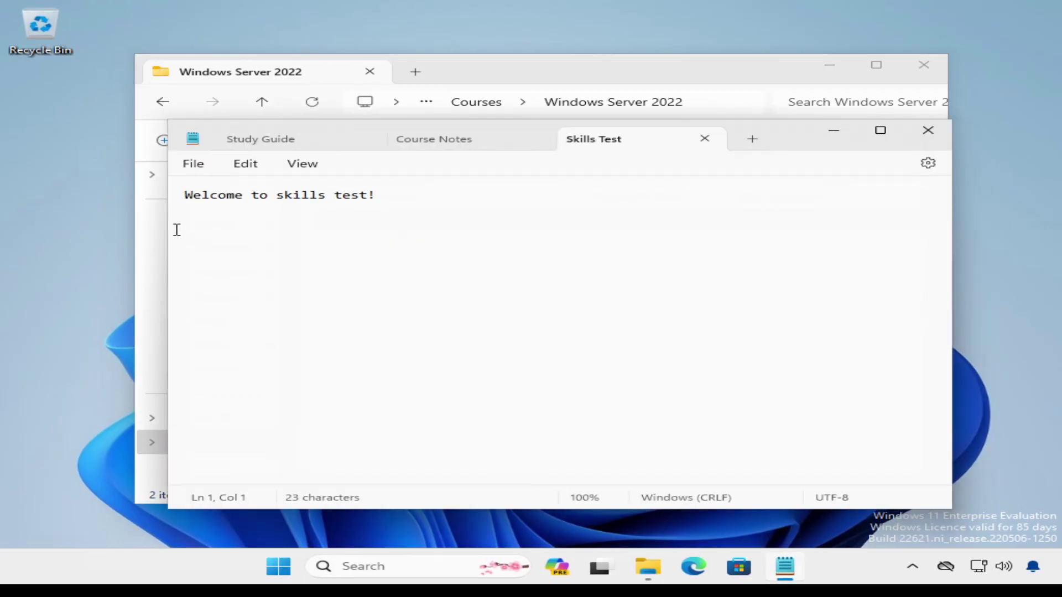
left_click(921, 131)
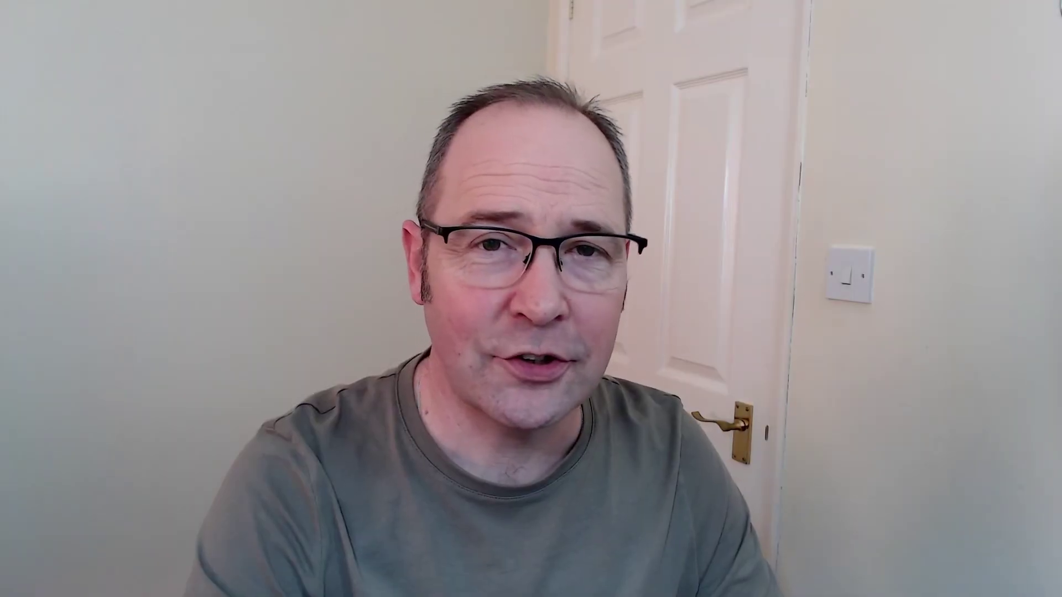